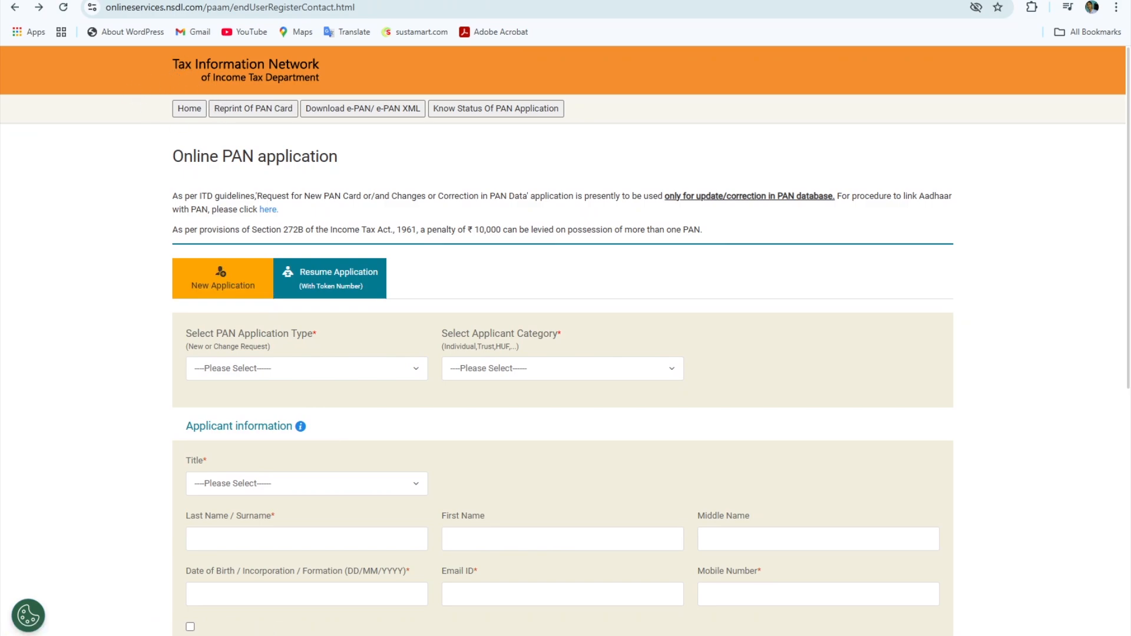
- Search Google for nsdl in a new tab and open the PAN Card Services Online result
key("ctrl+t")
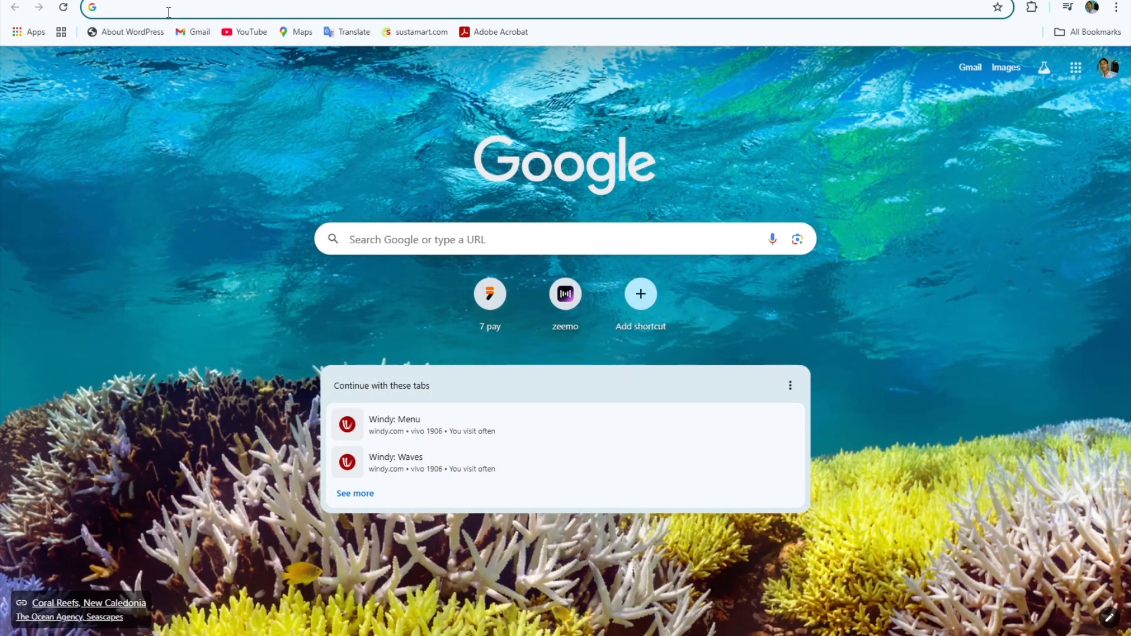
left_click(168, 12)
type("nsdl")
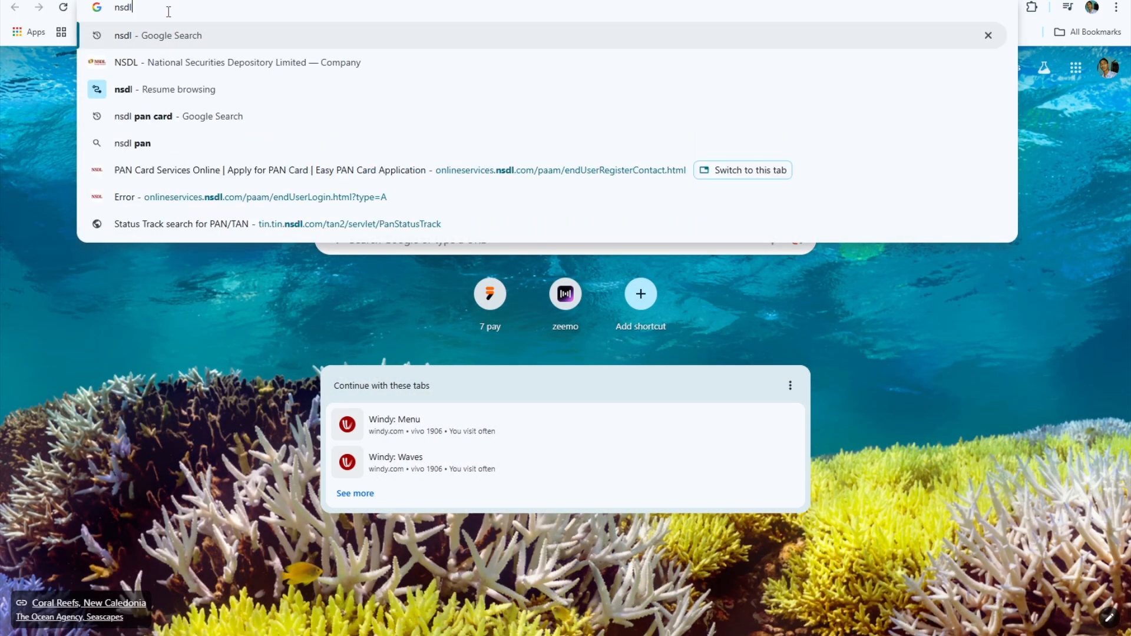
key("Return")
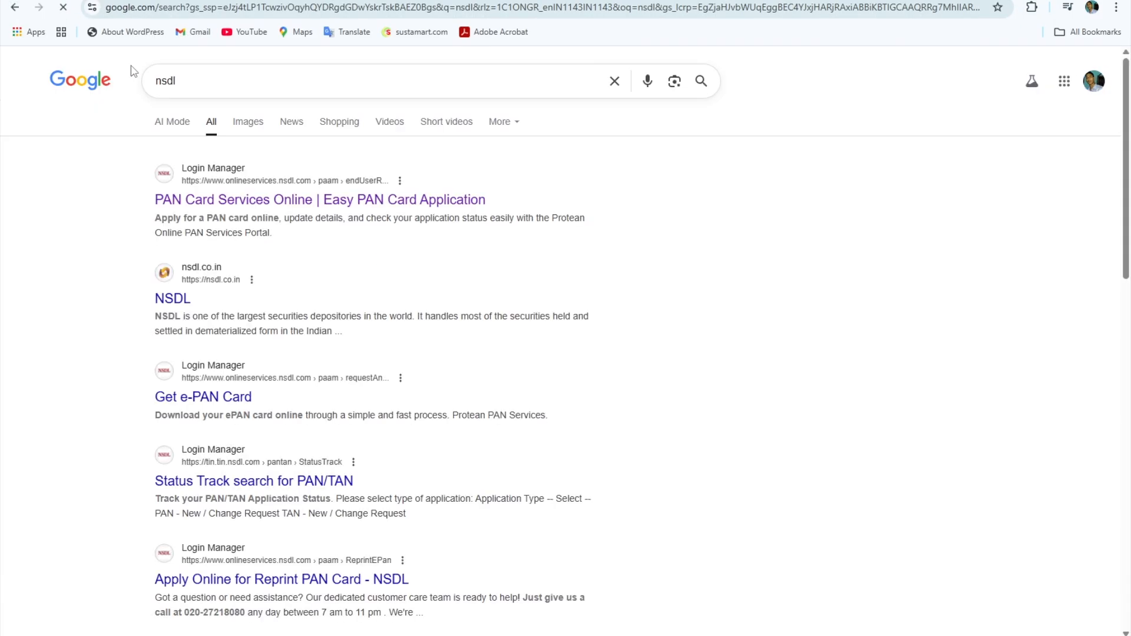
left_click(199, 202)
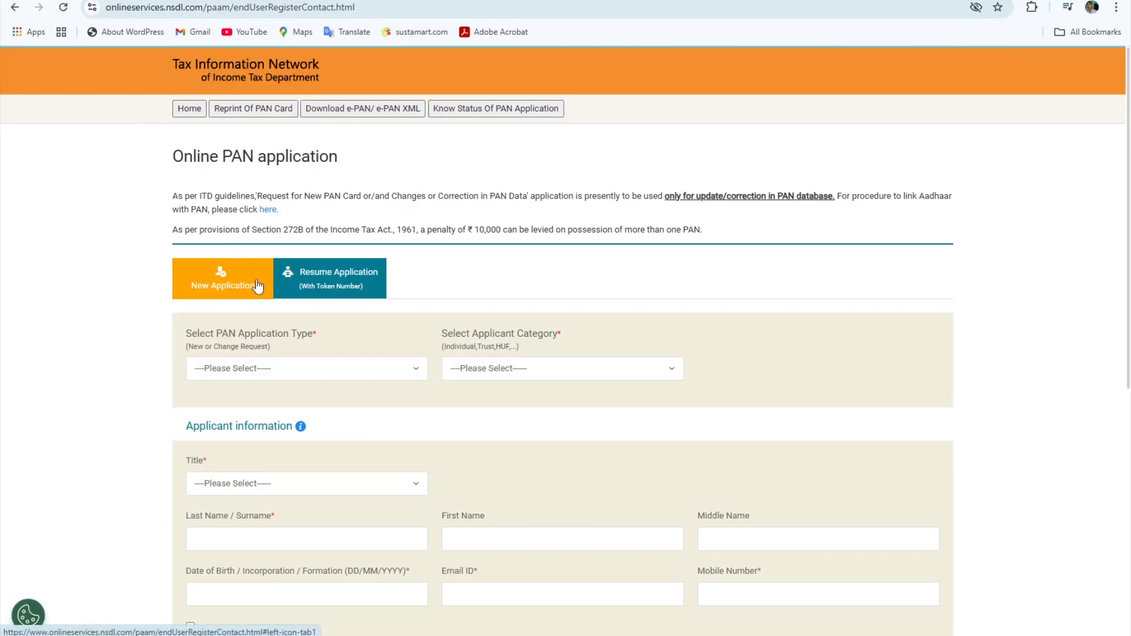
- Choose Changes or Correction as the application type and INDIVIDUAL as the applicant category
scroll(579, 147, "down", 1)
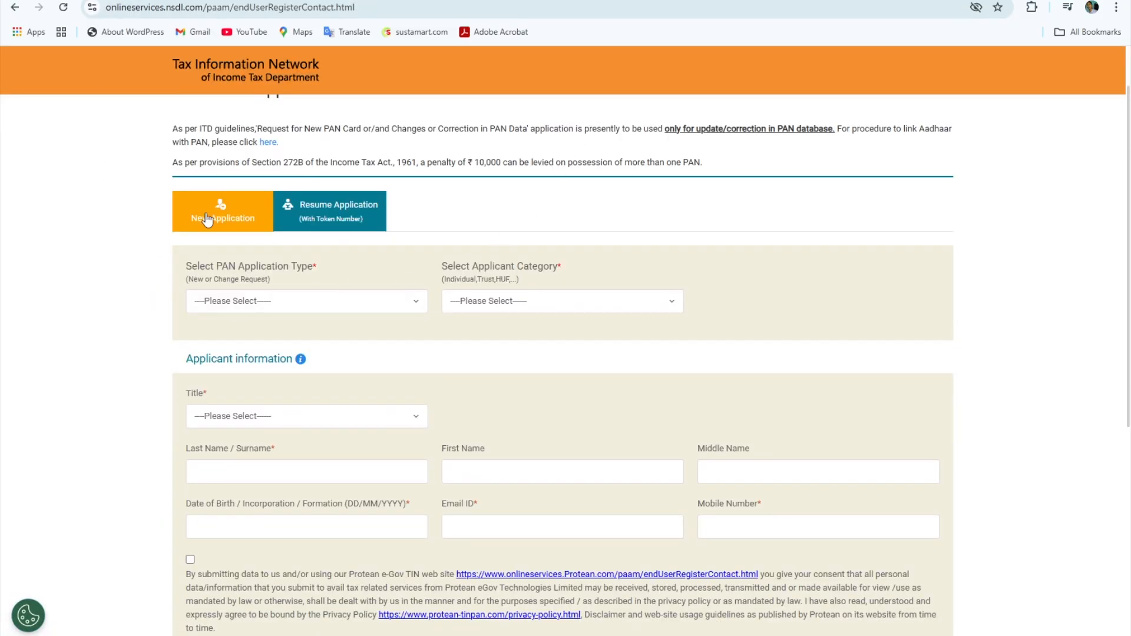
scroll(214, 219, "down", 1)
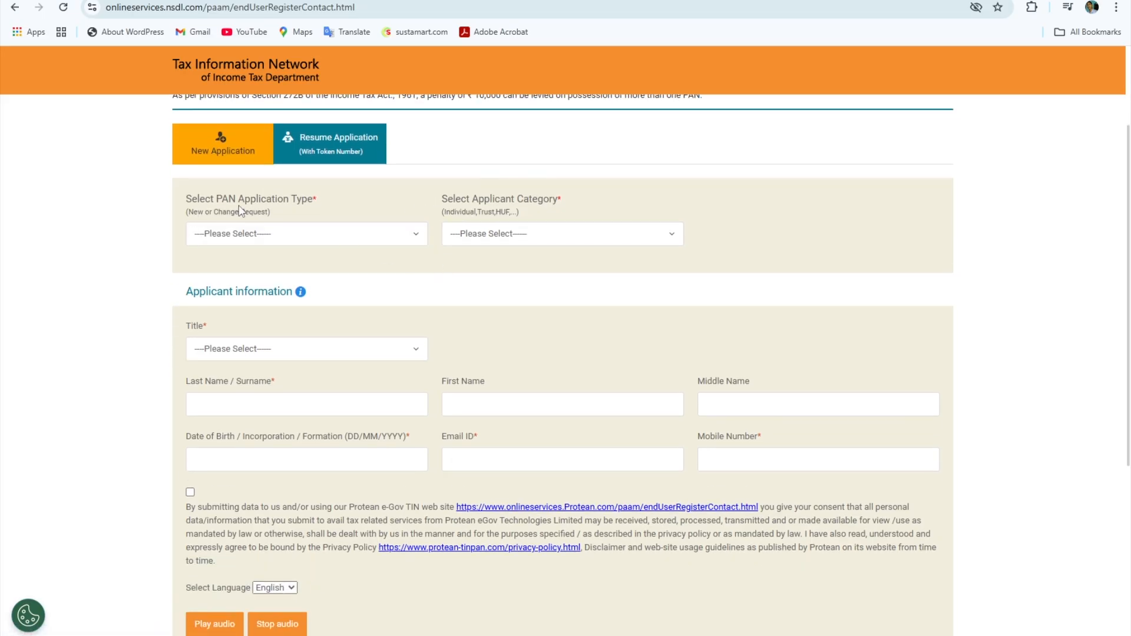
left_click(414, 240)
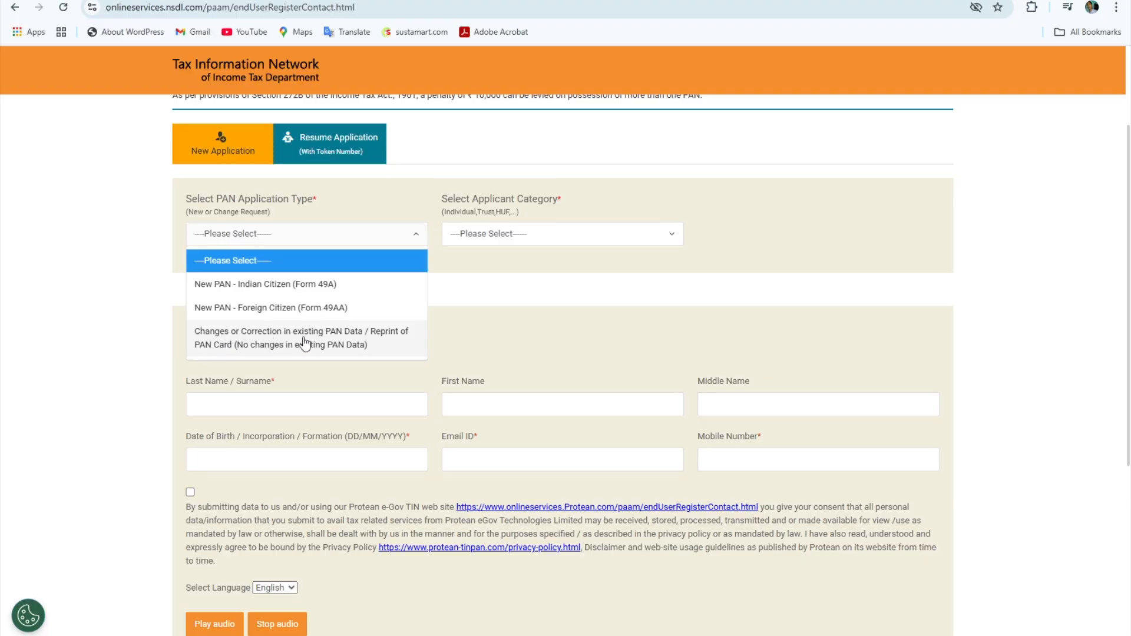
left_click(346, 344)
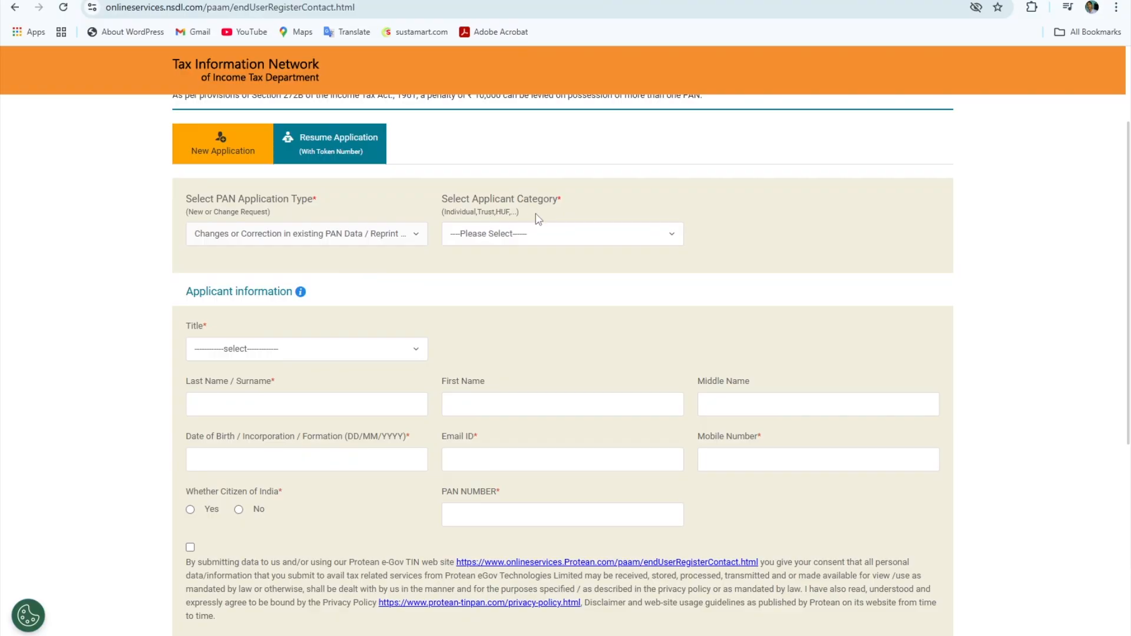
left_click(538, 233)
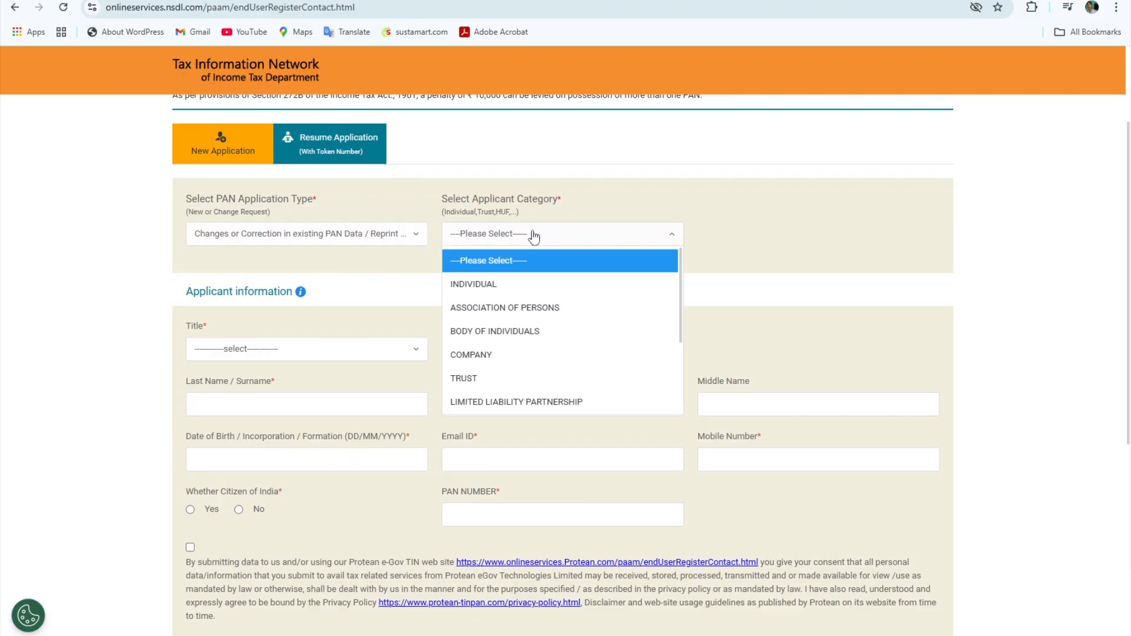
left_click(473, 285)
- Set the applicant's title to Shri and submit the registration to get a token
scroll(442, 303, "down", 2)
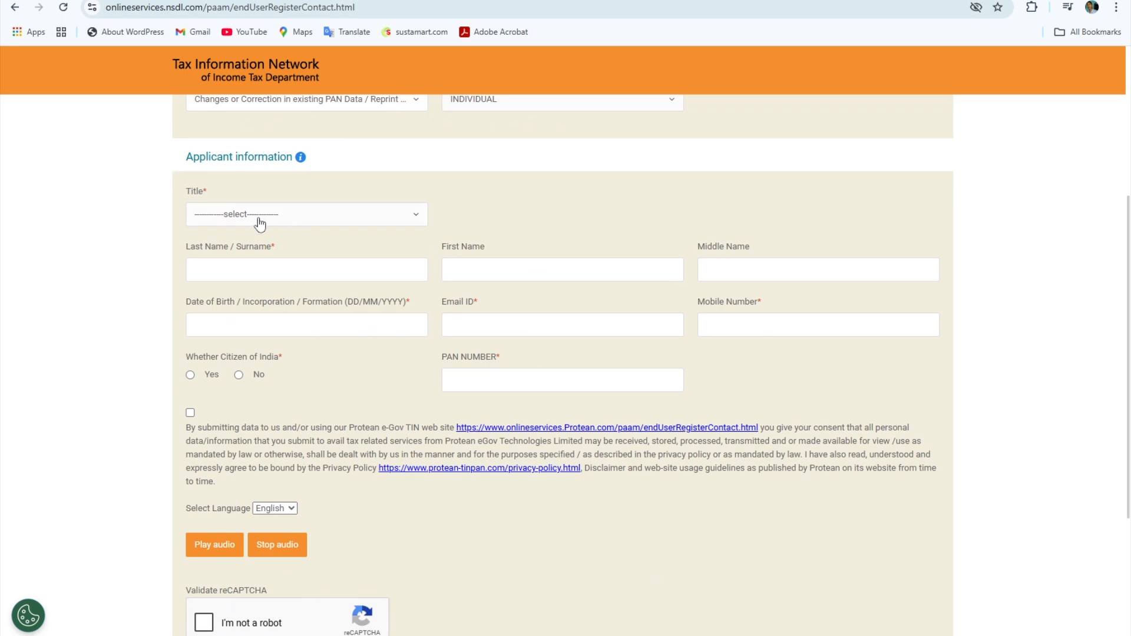
left_click(271, 219)
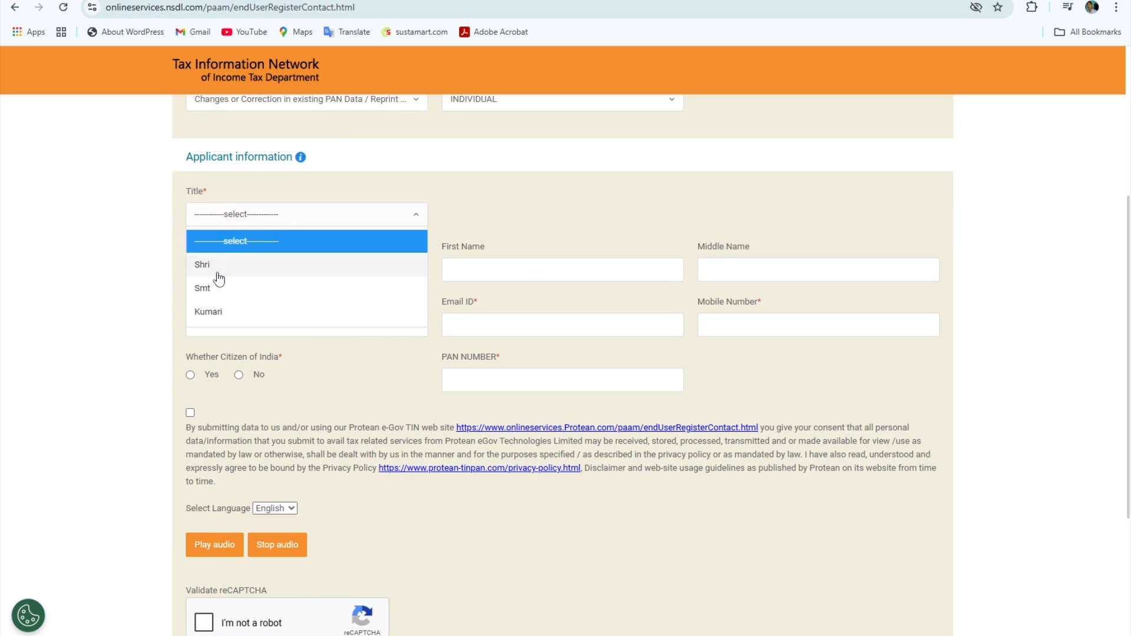
left_click(217, 277)
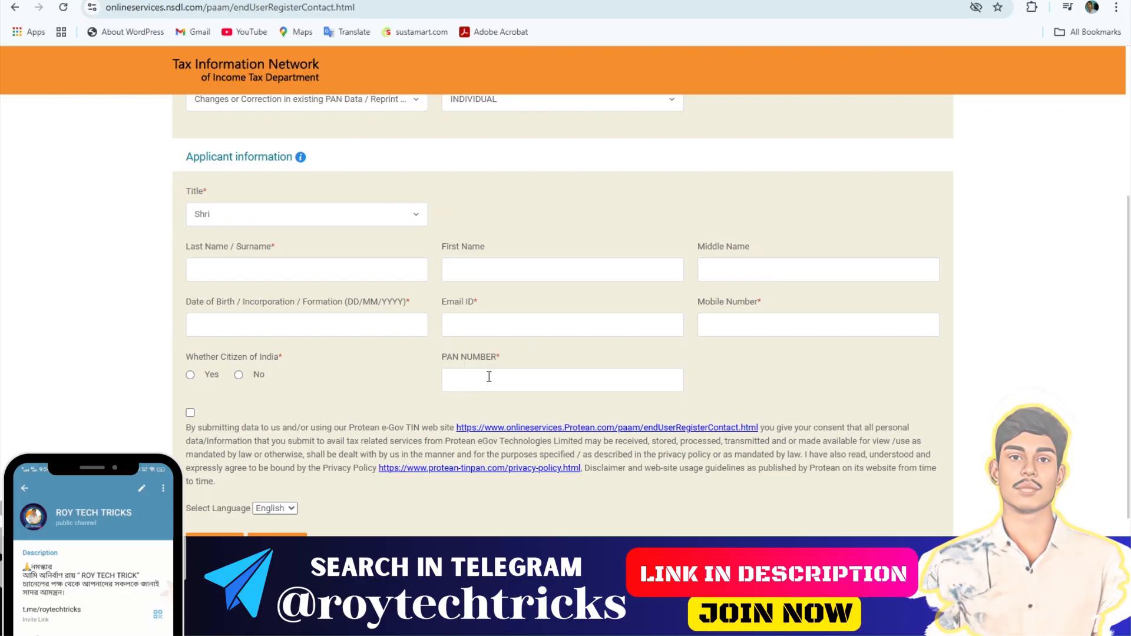
scroll(429, 356, "down", 2)
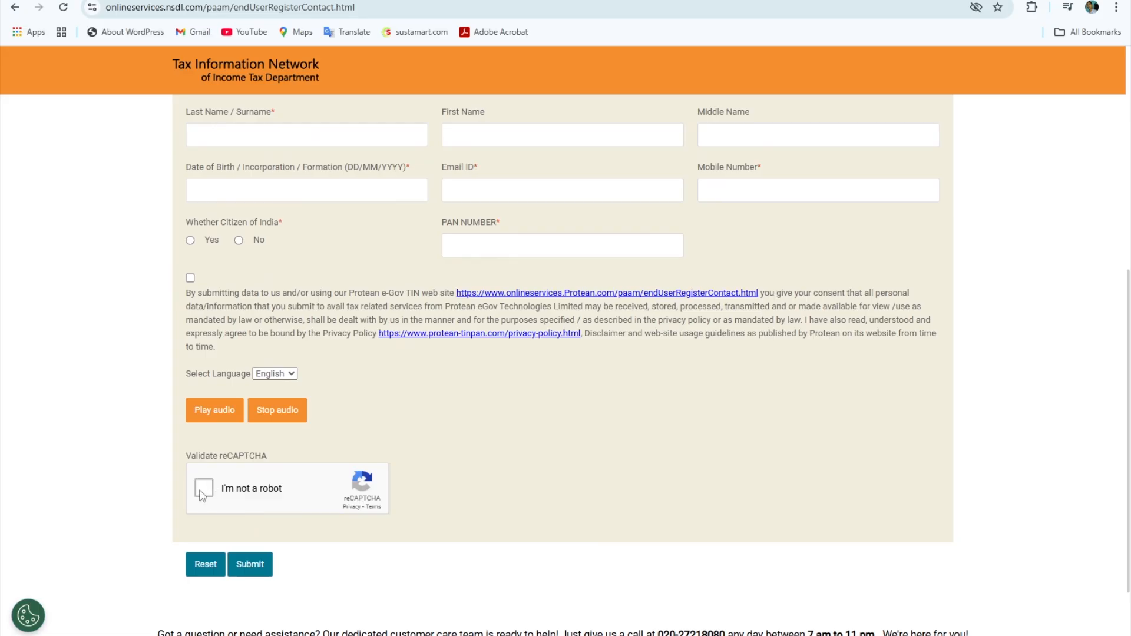
left_click(248, 565)
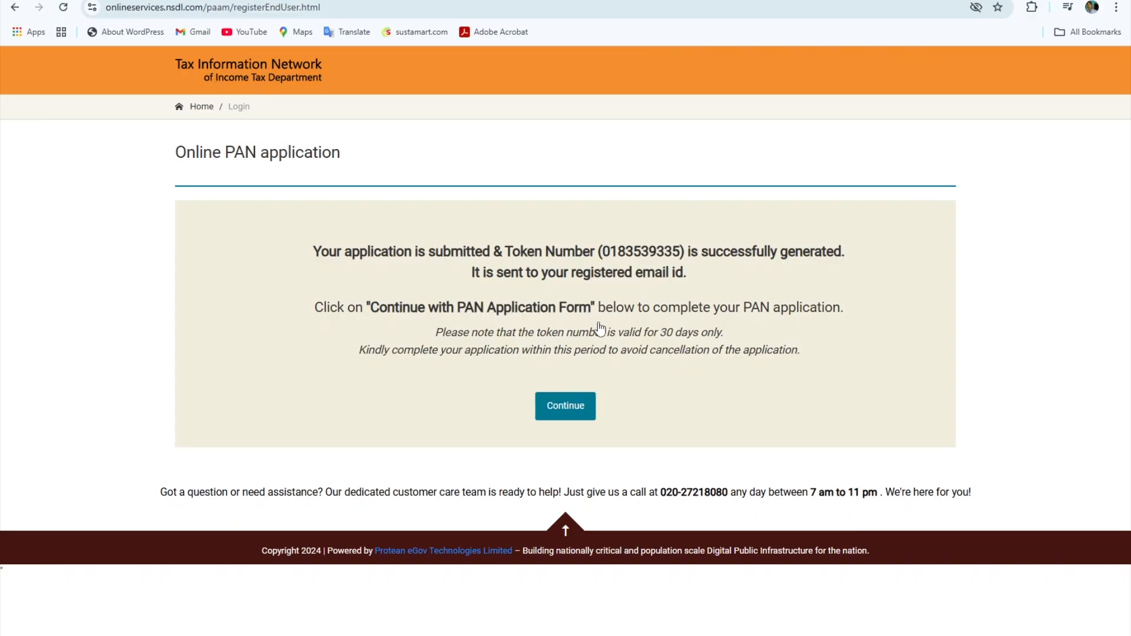
- Continue from the token confirmation to the Form CR Personal Details step
left_click(585, 390)
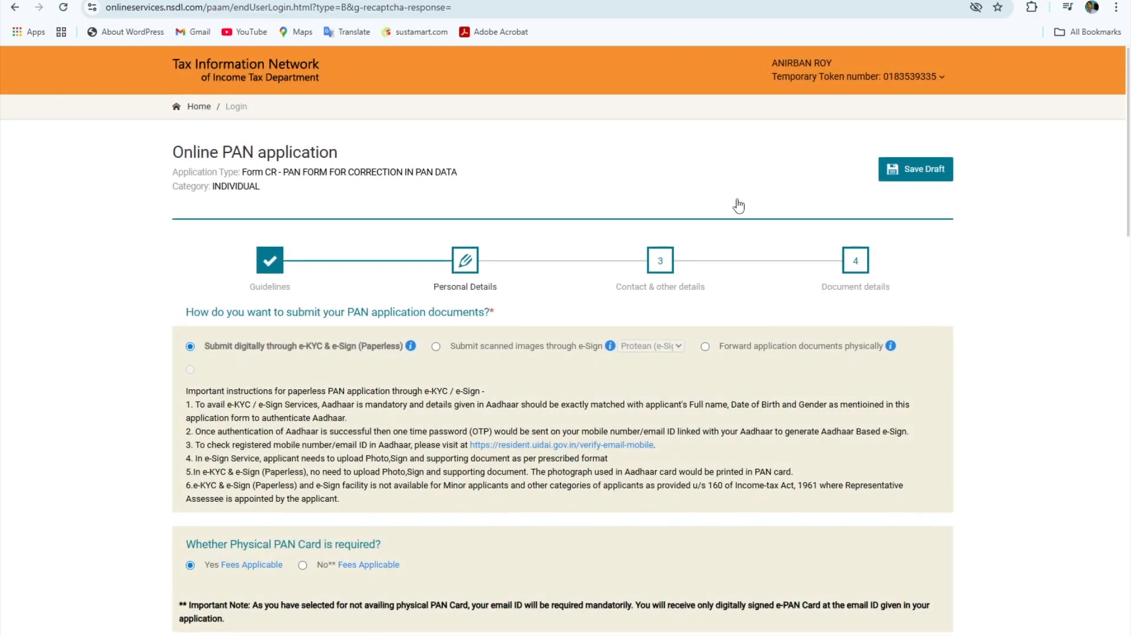
scroll(610, 219, "down", 3)
scroll(471, 263, "up", 2)
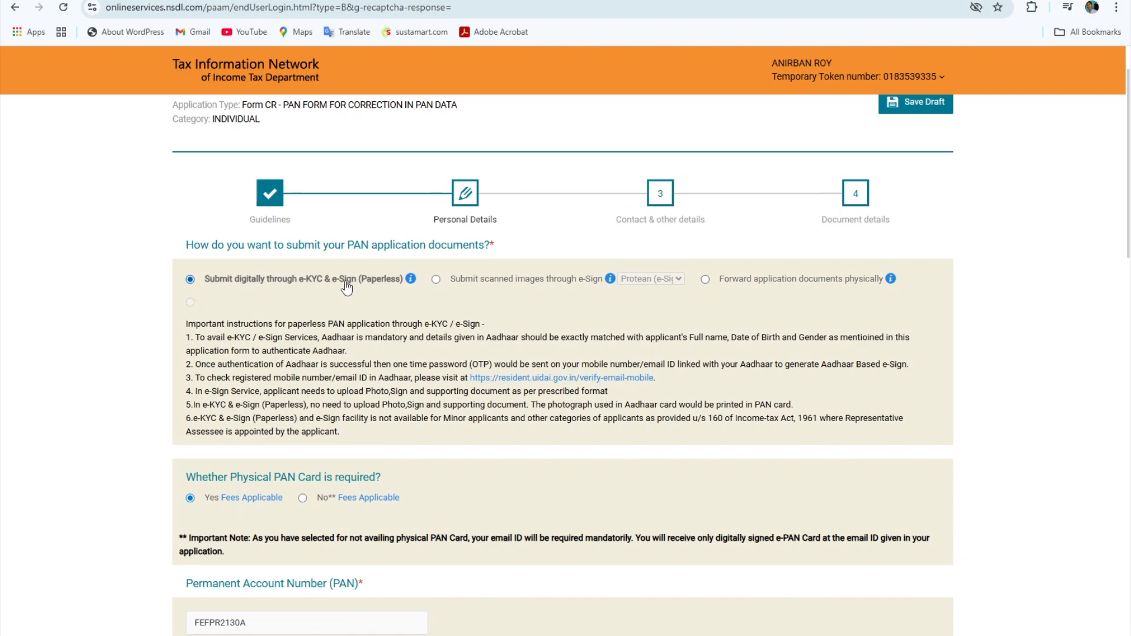
scroll(336, 286, "down", 2)
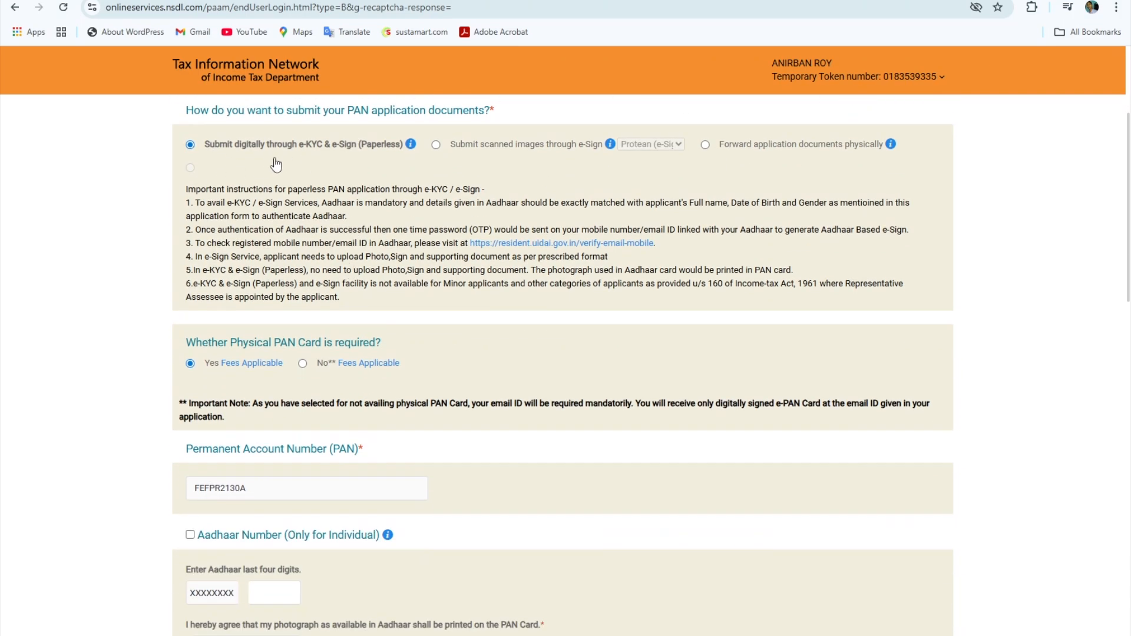
scroll(271, 162, "down", 2)
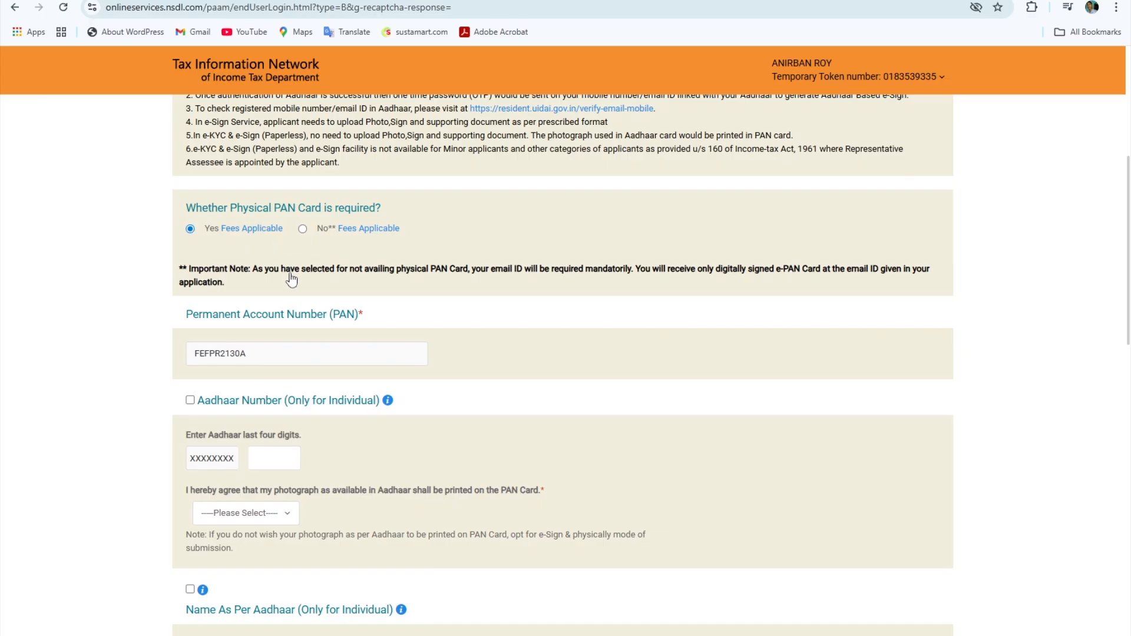
mouse_move(239, 233)
scroll(513, 200, "down", 1)
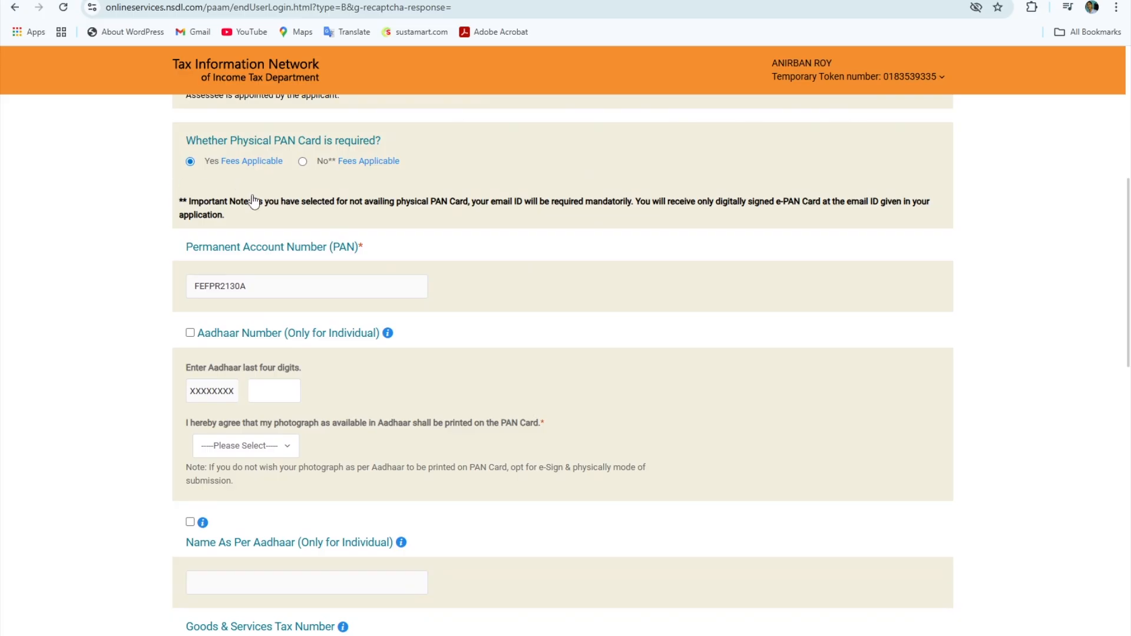
scroll(258, 213, "down", 1)
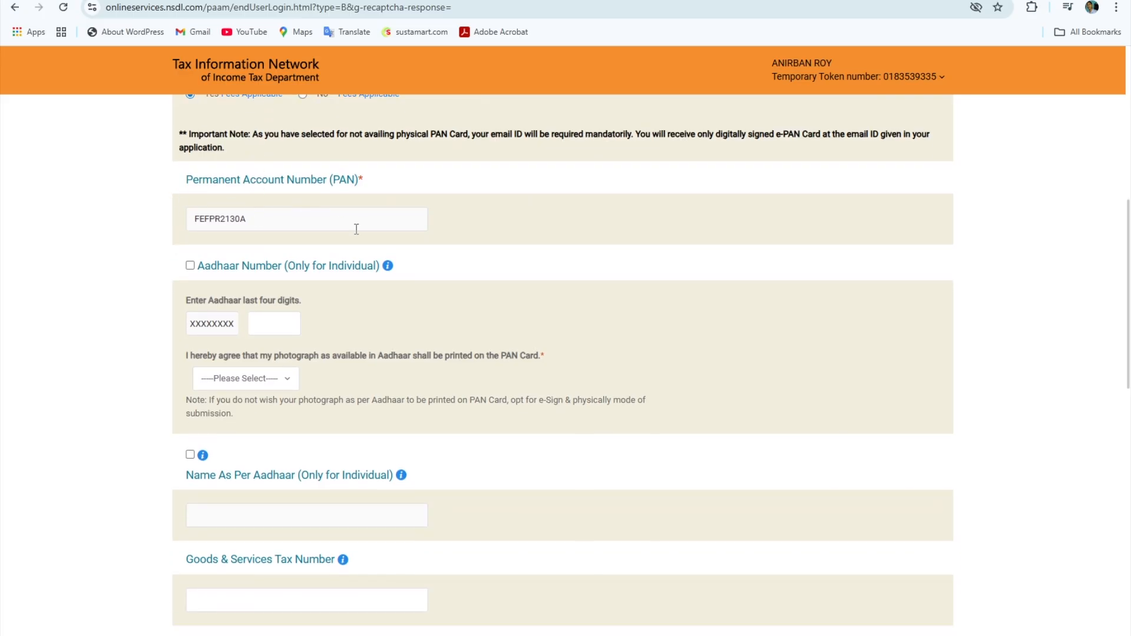
scroll(186, 252, "down", 2)
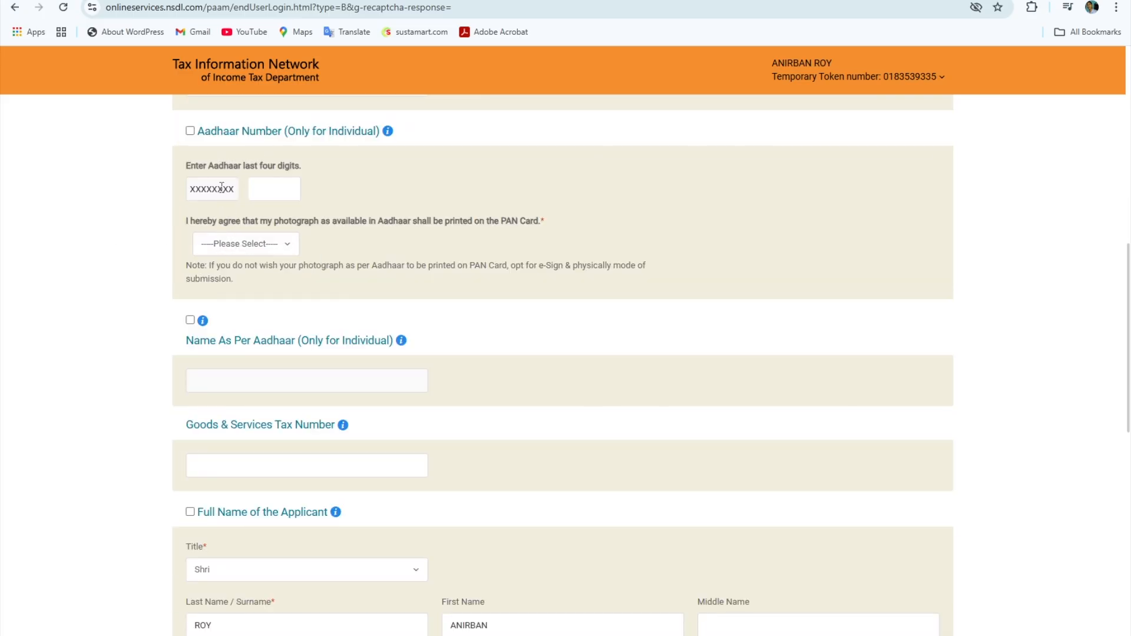
- Mark the Aadhaar number for correction and agree to print the Aadhaar photograph
left_click(190, 131)
left_click(255, 246)
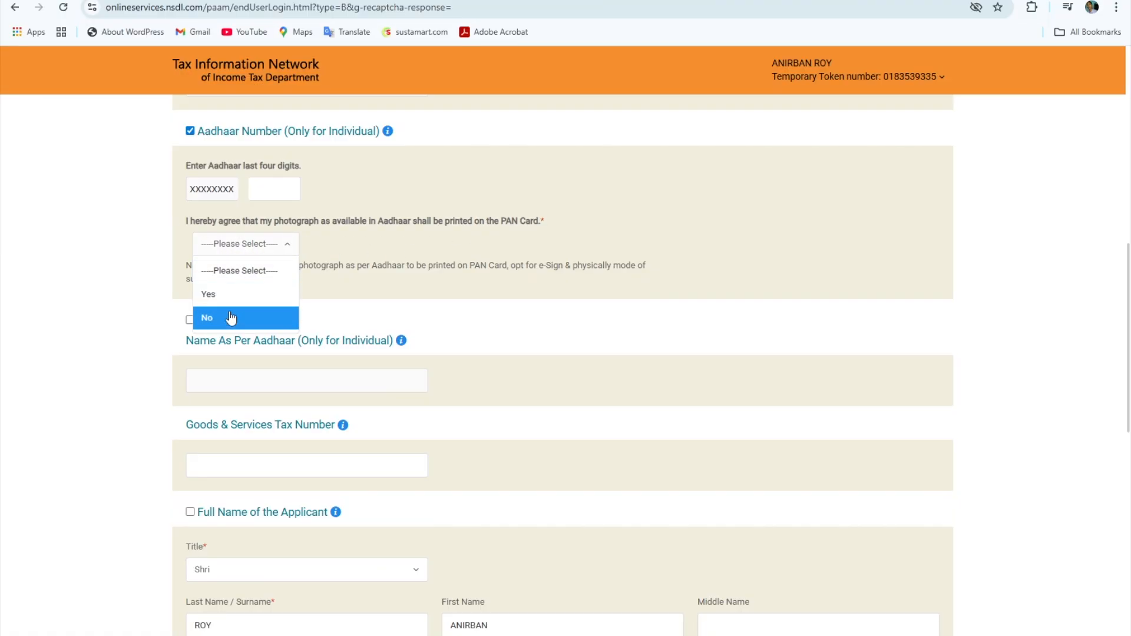
left_click(230, 318)
left_click(680, 134)
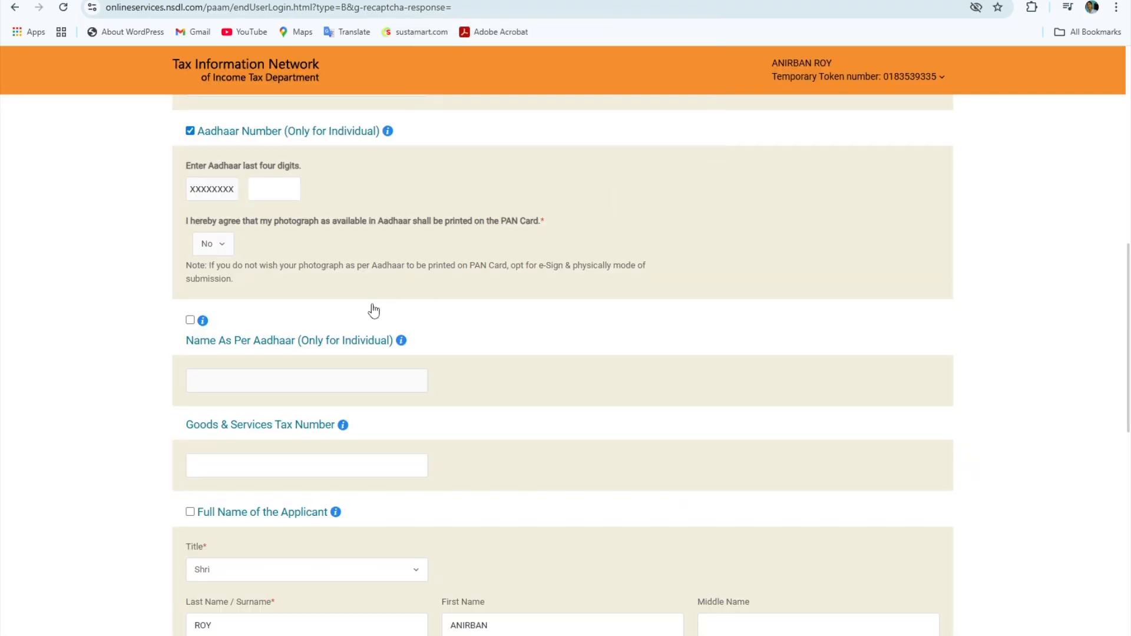
left_click(210, 245)
left_click(209, 294)
- Mark the full name and gender for correction, setting gender to Male
scroll(220, 314, "down", 2)
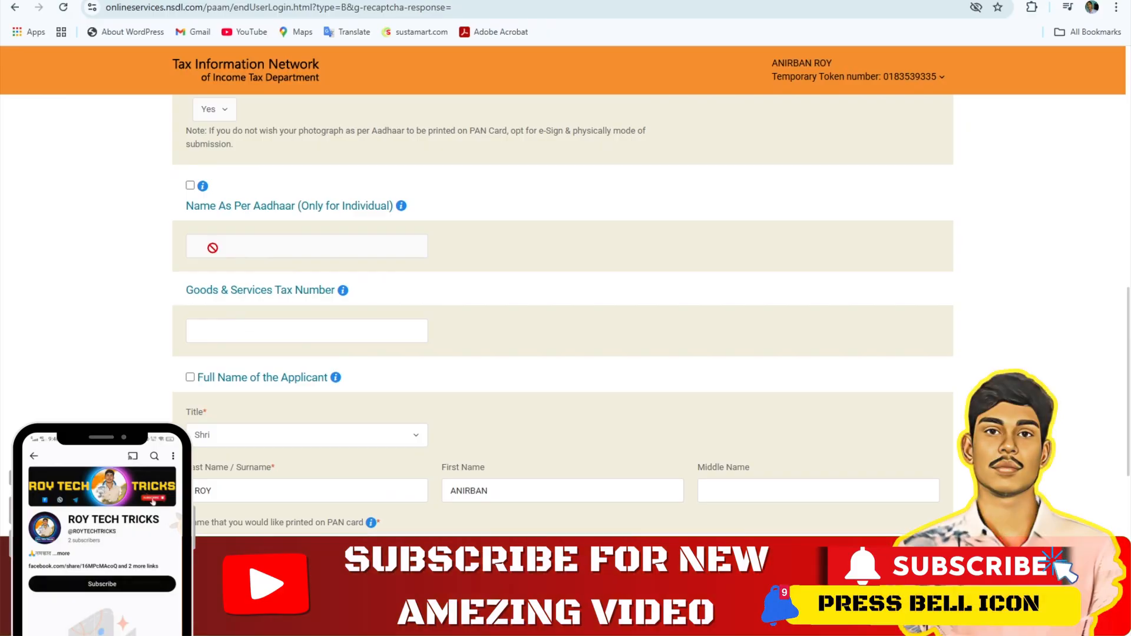
scroll(222, 326, "down", 2)
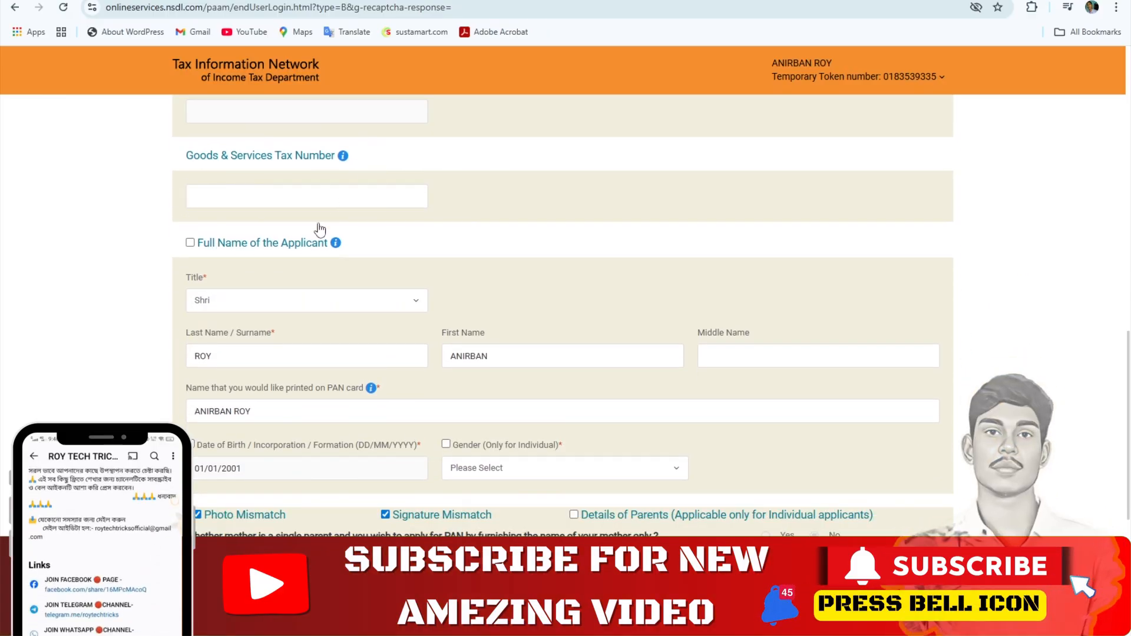
scroll(258, 247, "down", 1)
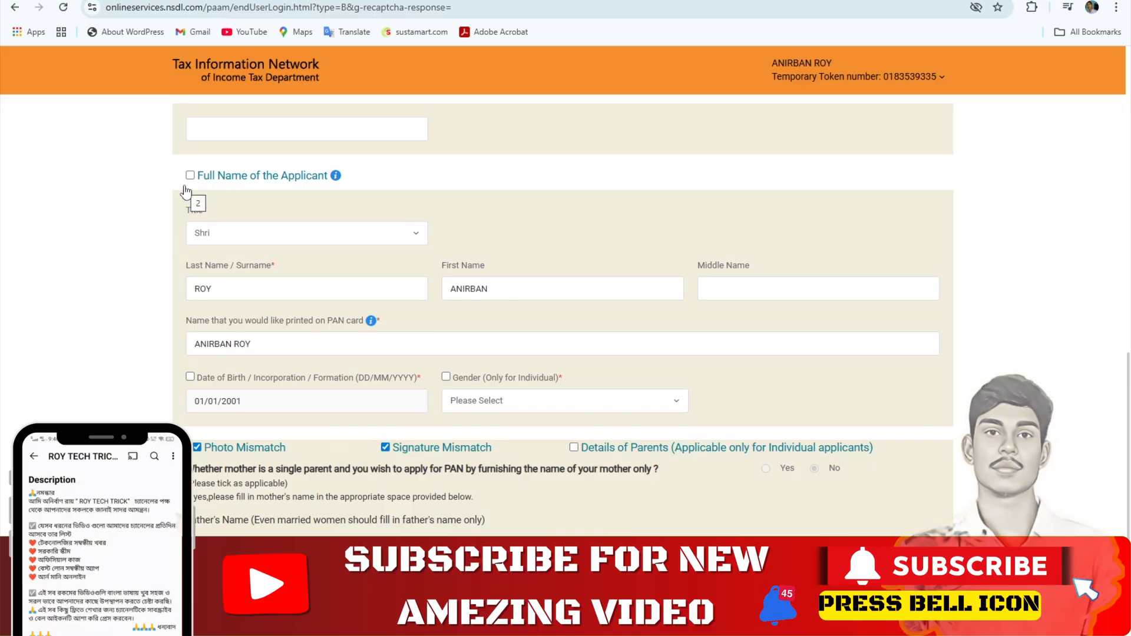
left_click(190, 175)
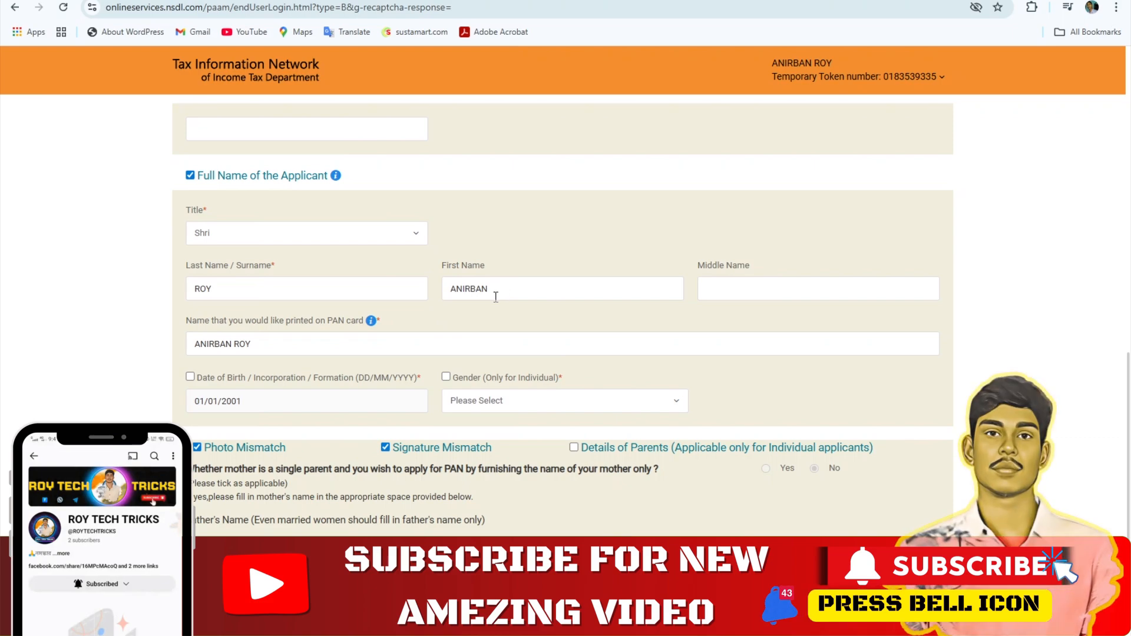
scroll(313, 307, "down", 2)
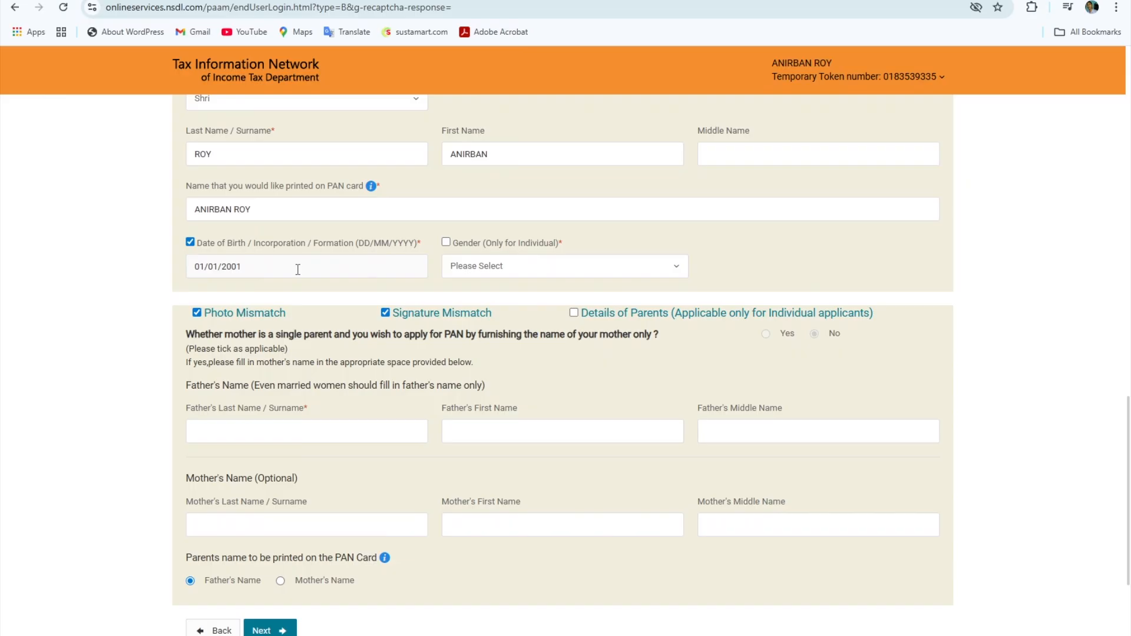
left_click(446, 242)
left_click(506, 266)
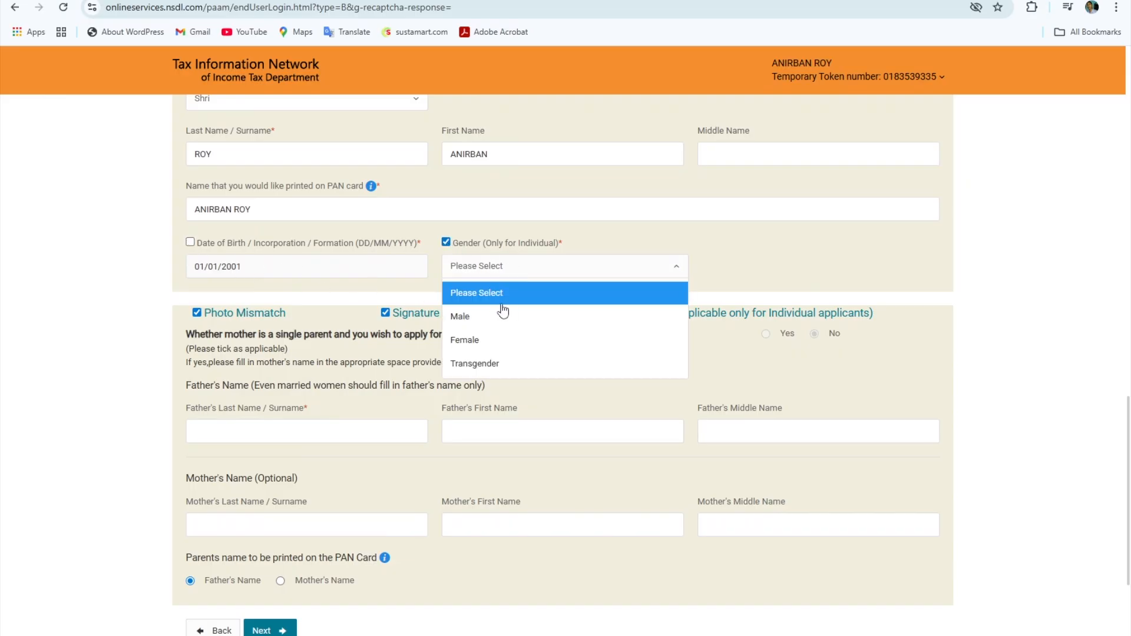
left_click(501, 312)
scroll(477, 316, "down", 1)
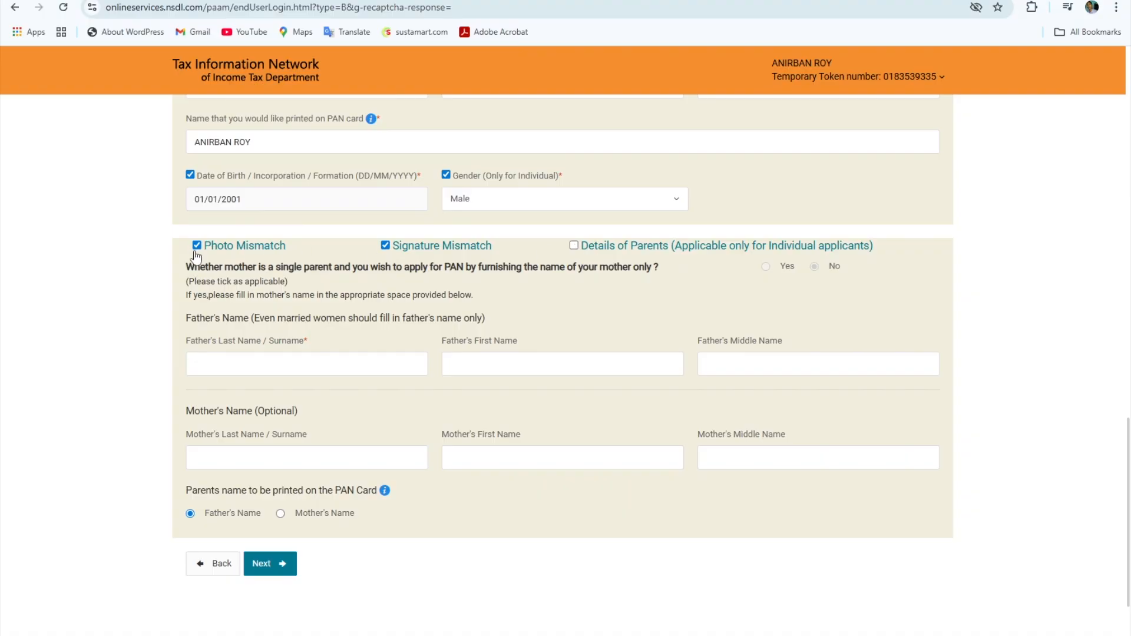
scroll(470, 301, "down", 2)
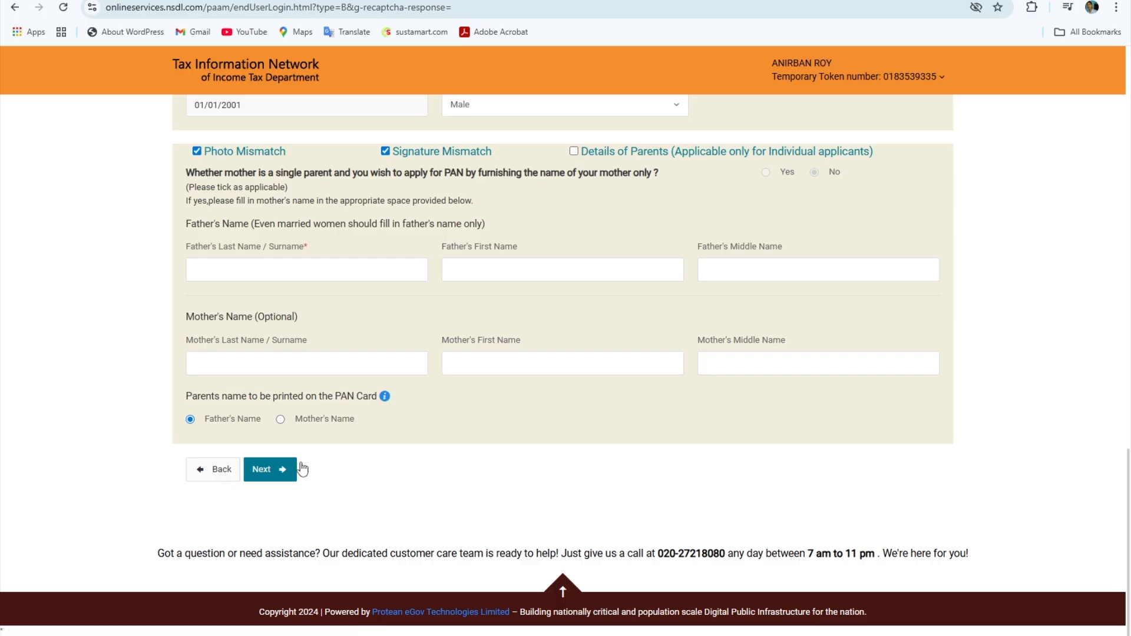
- Move to the Contact & other details step, leaving the additional address fields hidden
left_click(279, 470)
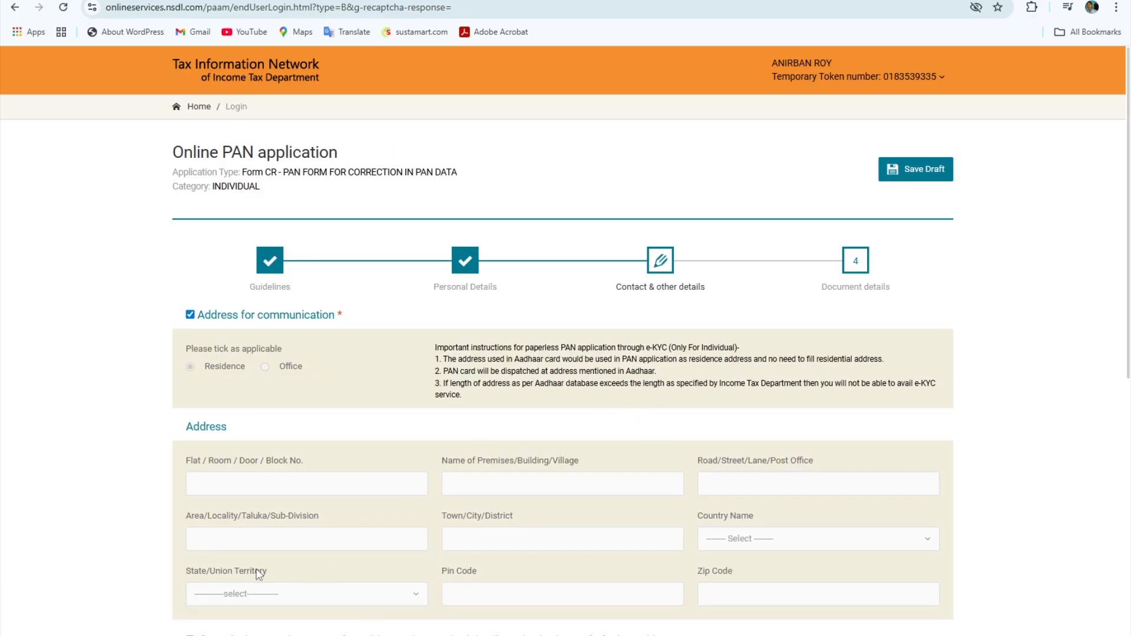
scroll(188, 331, "down", 5)
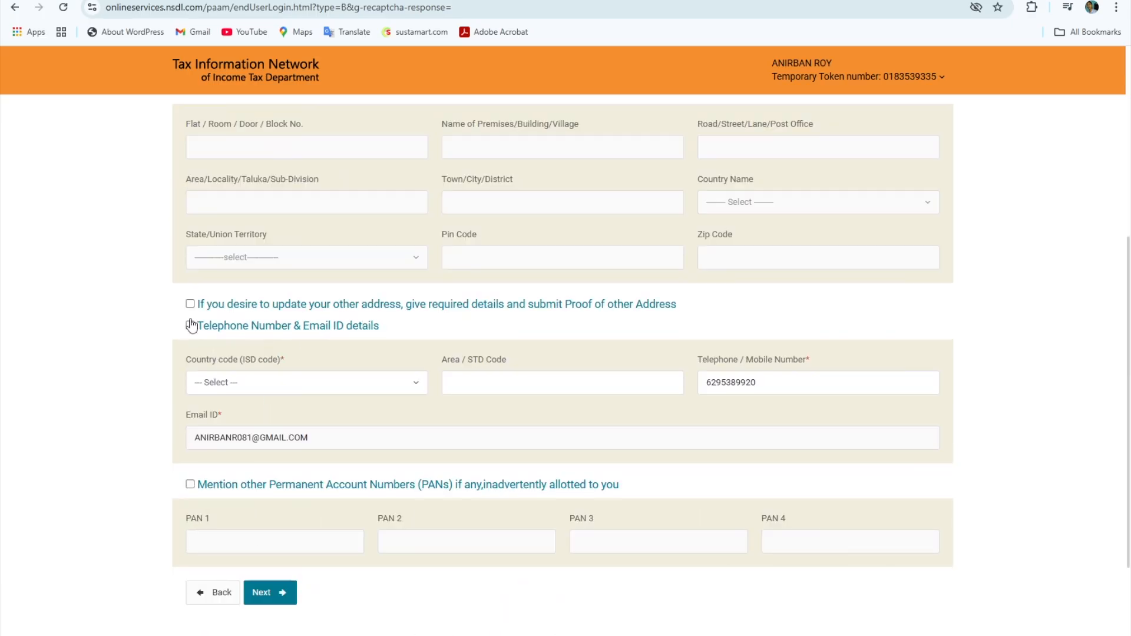
scroll(323, 351, "up", 3)
scroll(679, 404, "down", 4)
scroll(514, 399, "up", 2)
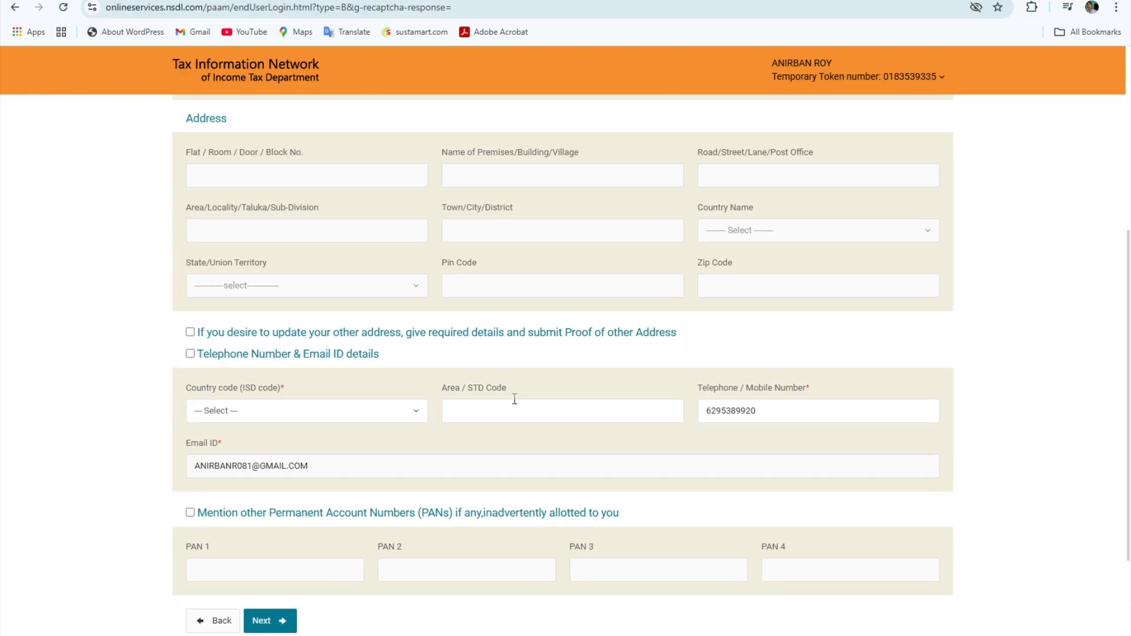
scroll(514, 400, "up", 2)
scroll(318, 427, "up", 1)
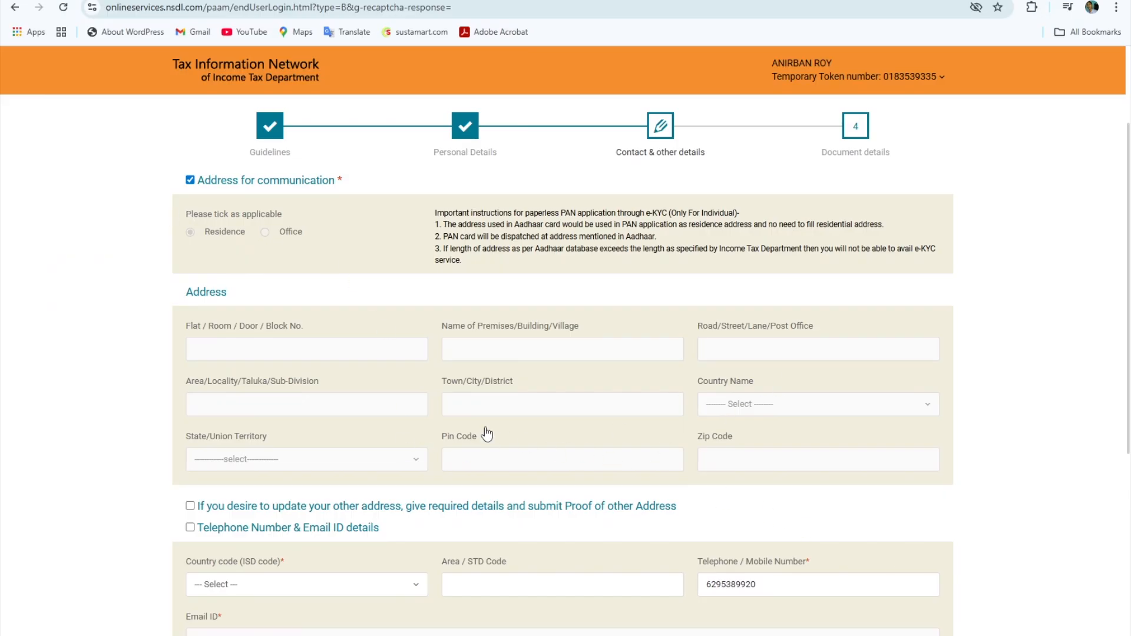
scroll(484, 434, "down", 1)
scroll(434, 341, "down", 2)
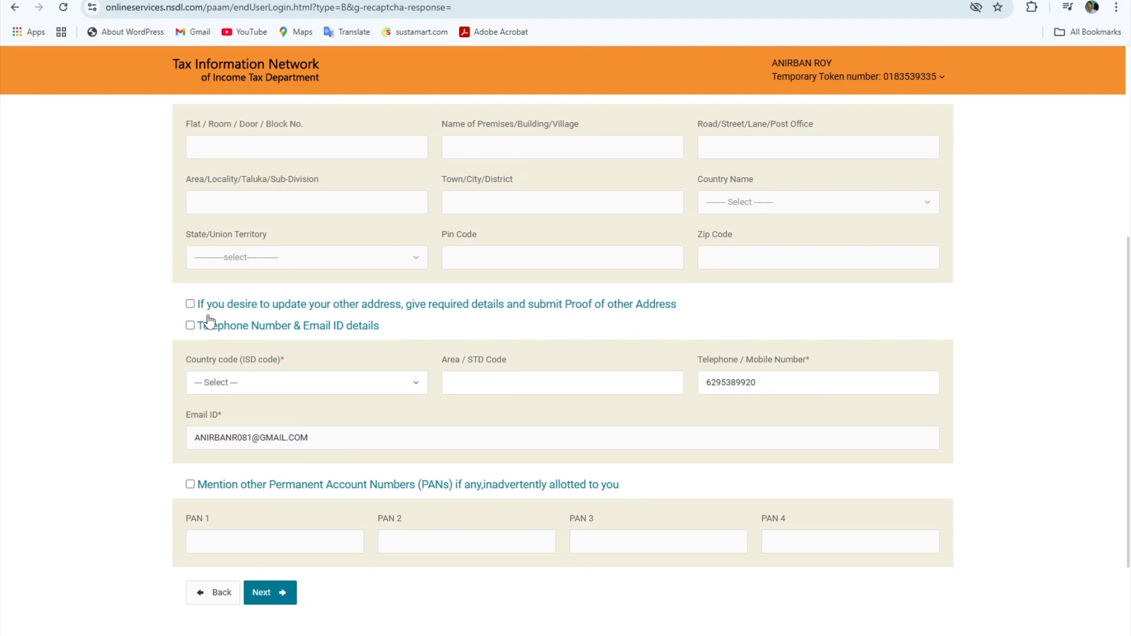
left_click_drag(207, 315, 147, 316)
left_click(145, 316)
left_click(191, 304)
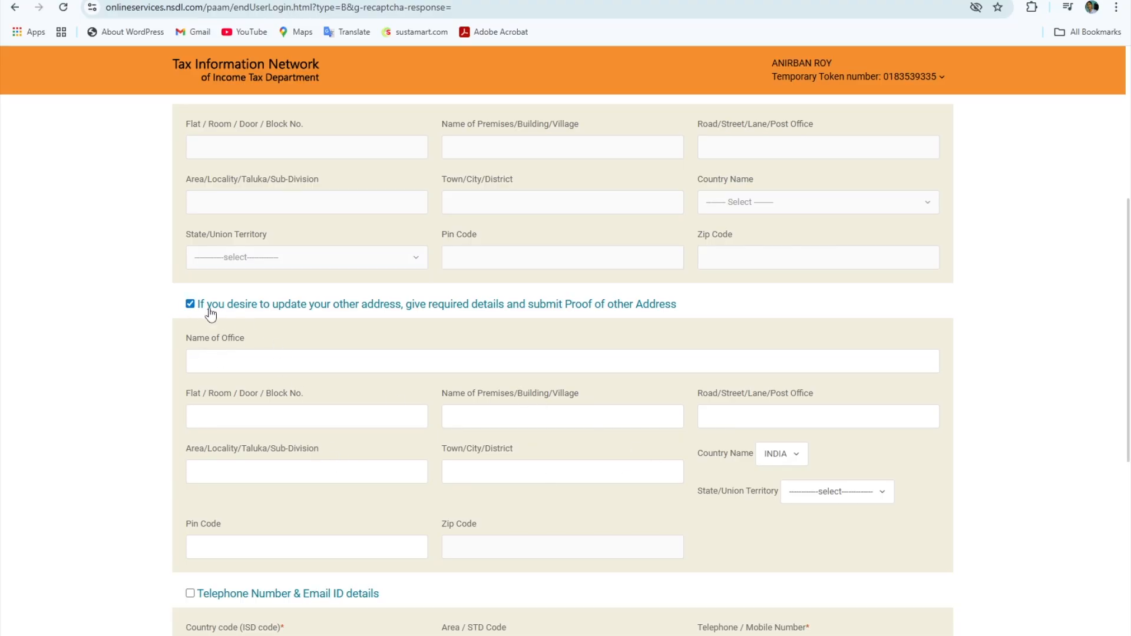
left_click(190, 304)
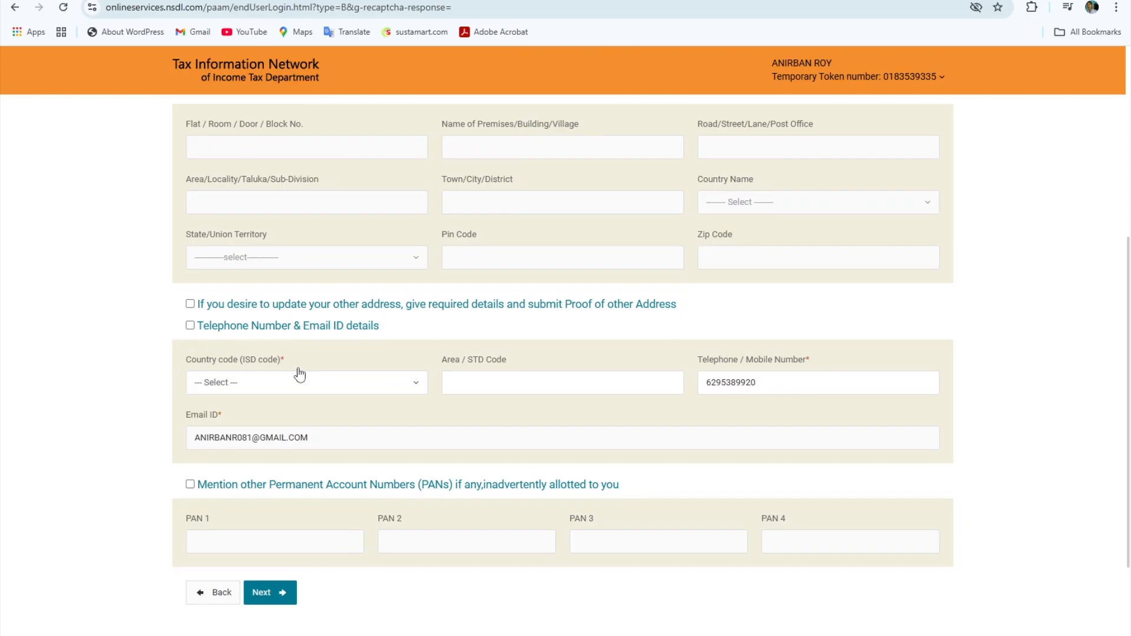
- Set the ISD country code to INDIA (91) and dismiss the save reminder
left_click(285, 384)
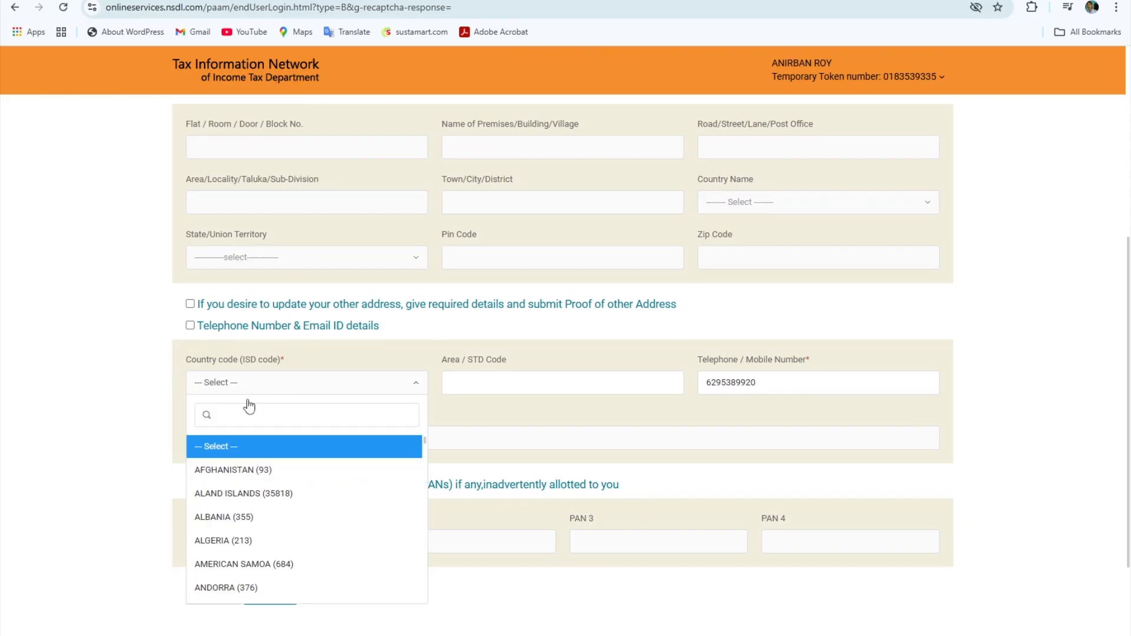
type("91")
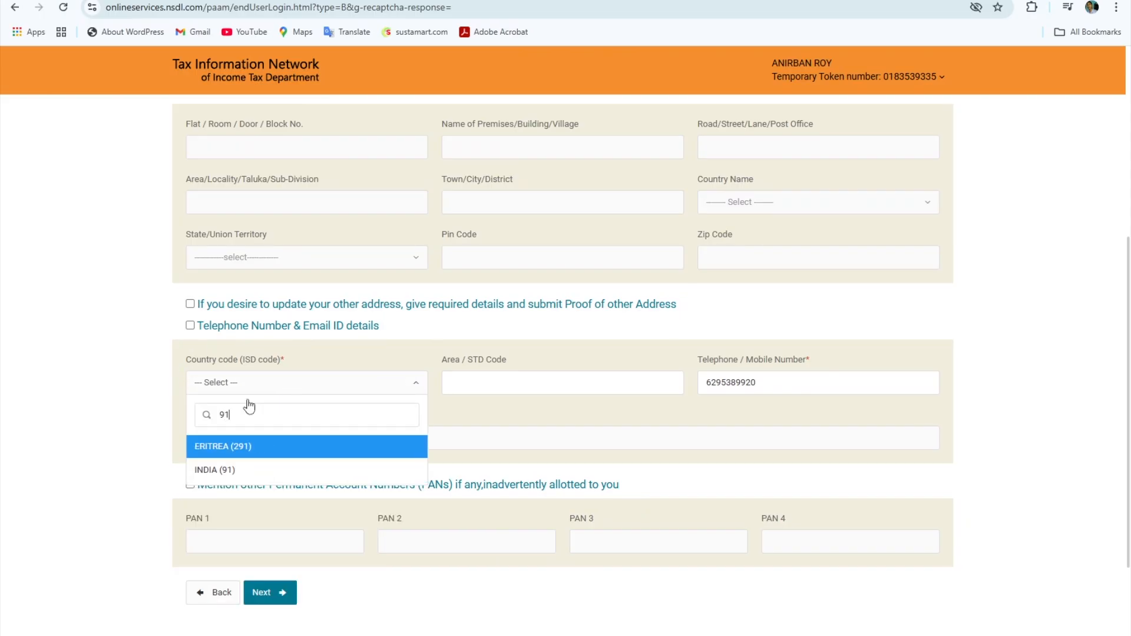
left_click(212, 471)
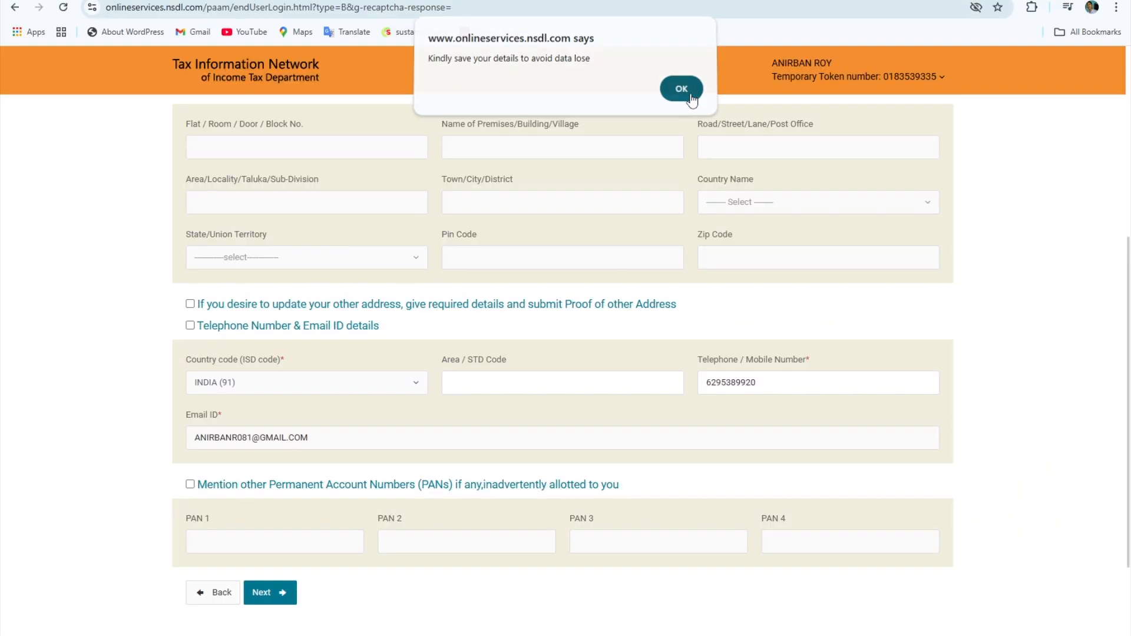
left_click(680, 89)
scroll(225, 394, "down", 2)
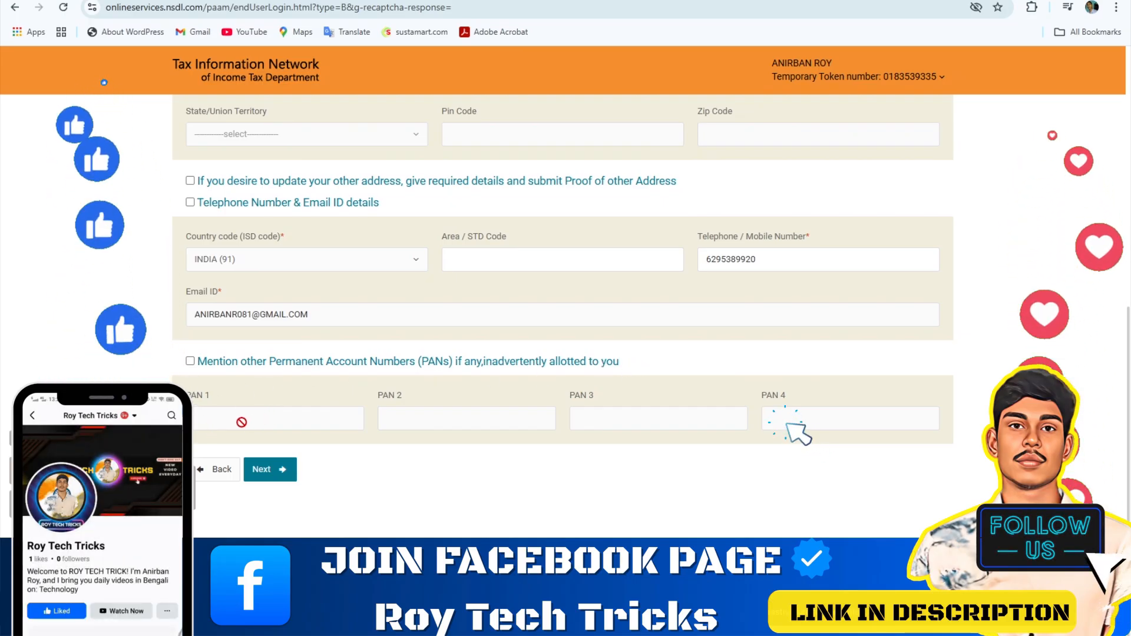
- On the document details step, declare the applicant's capacity as Himself/Herself
left_click(274, 468)
scroll(374, 404, "down", 3)
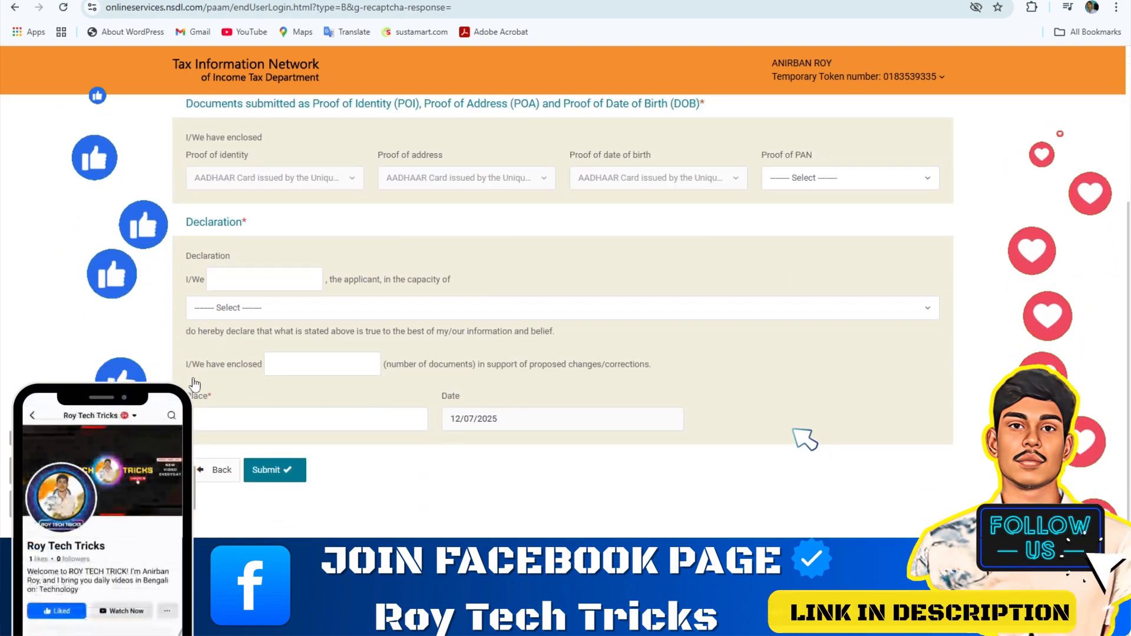
scroll(194, 384, "up", 1)
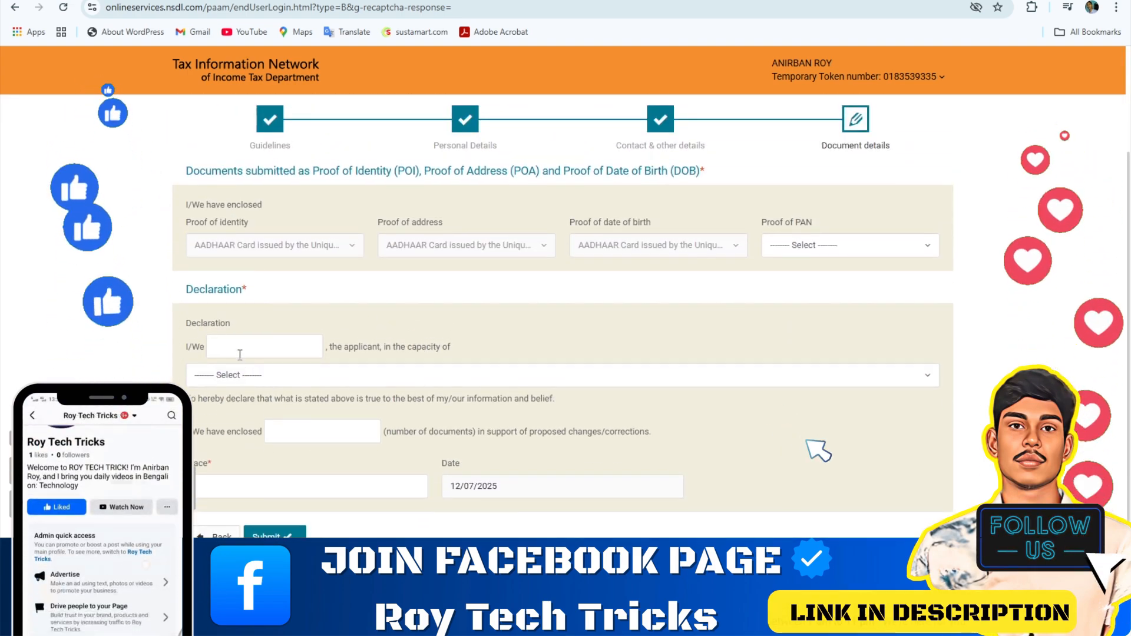
left_click(240, 352)
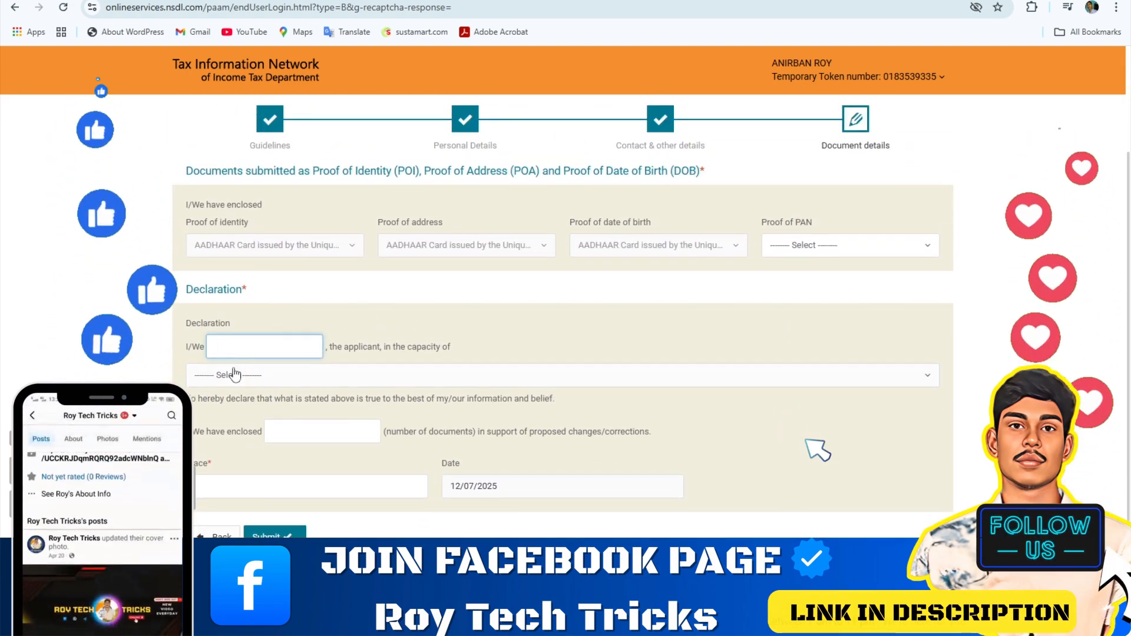
left_click(235, 375)
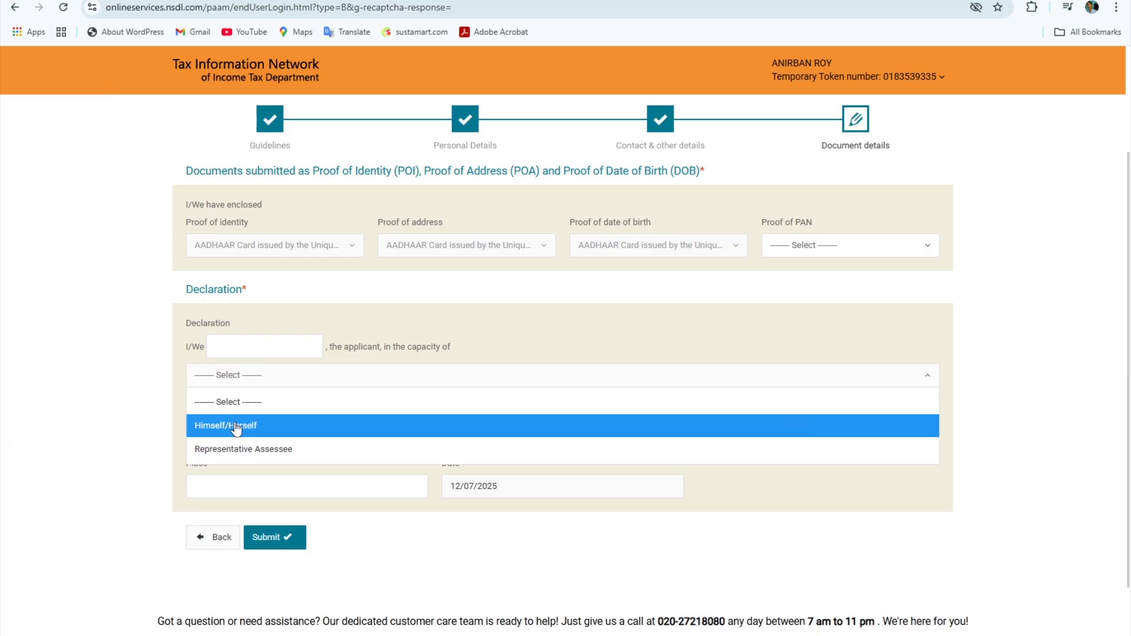
left_click(236, 425)
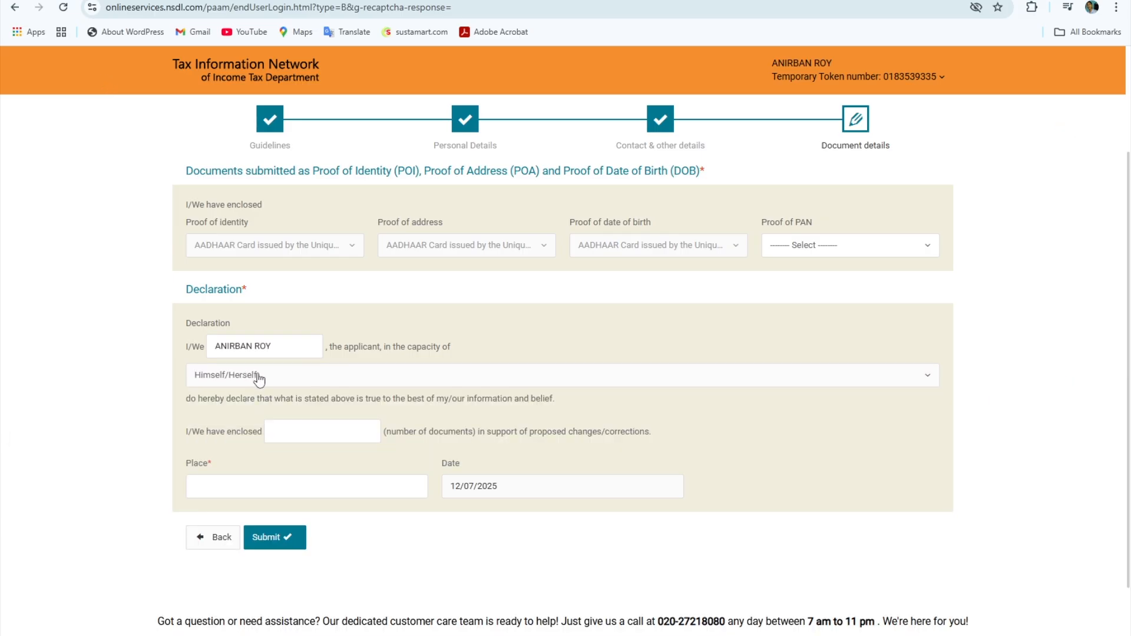
left_click(259, 380)
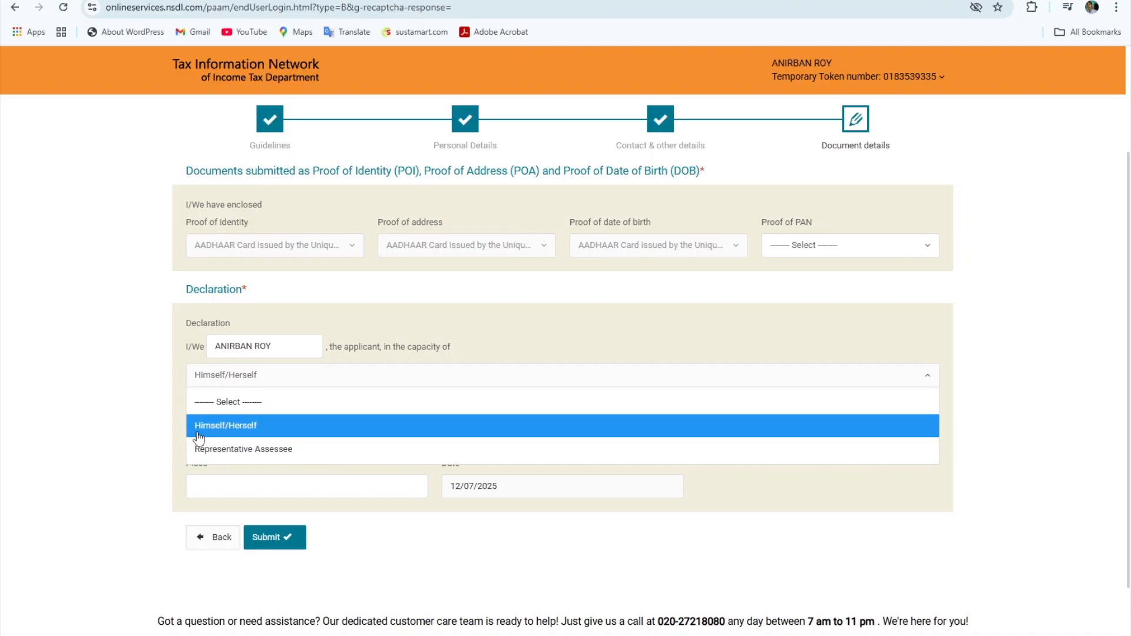
left_click(265, 426)
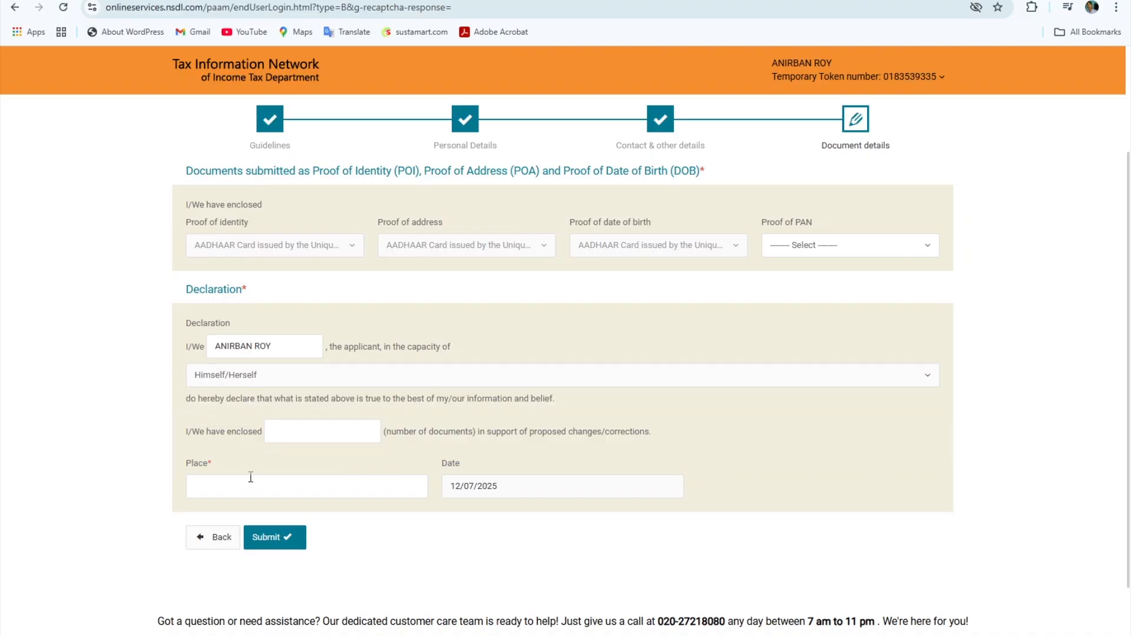
scroll(188, 384, "down", 2)
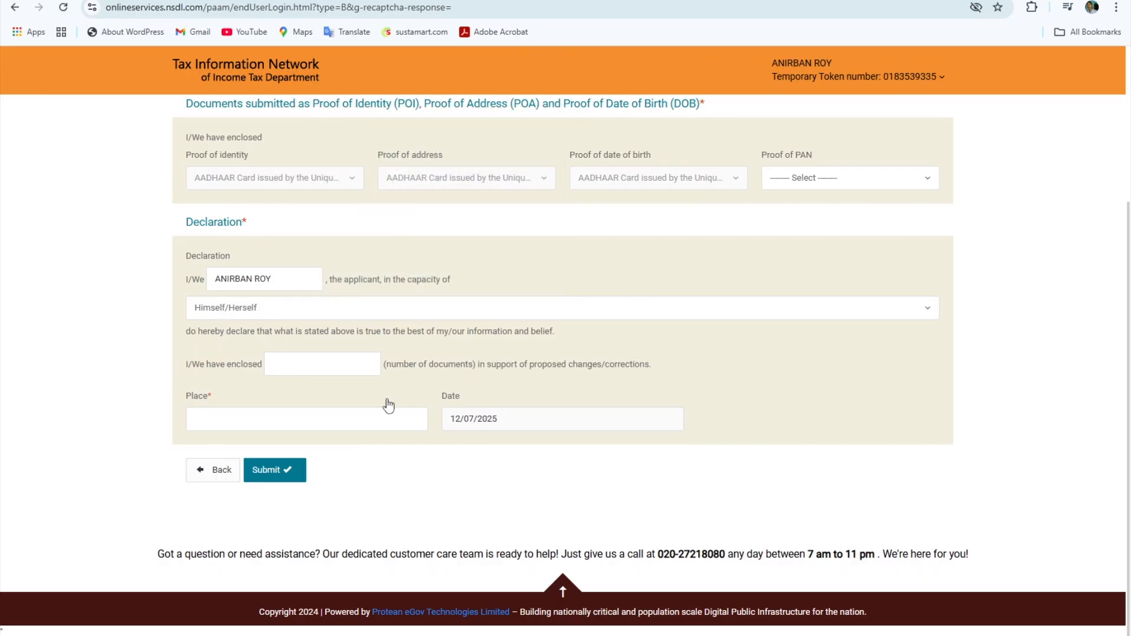
scroll(340, 368, "up", 4)
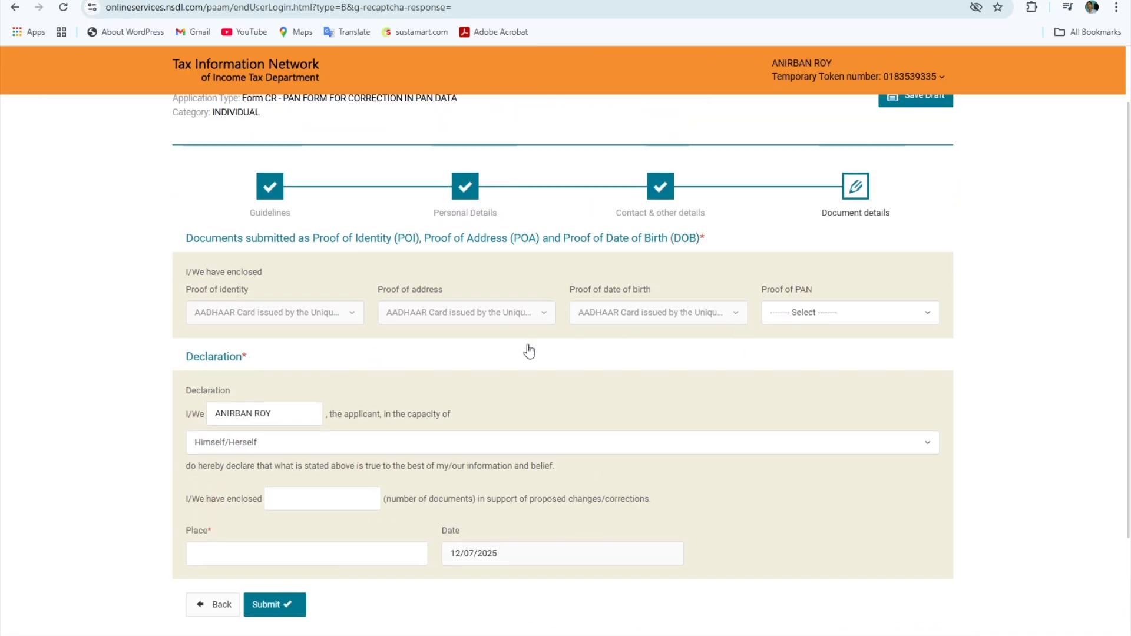
- Select Copy of Pan Card as the proof of PAN
left_click(787, 317)
left_click(789, 361)
scroll(689, 331, "down", 2)
scroll(689, 331, "down", 1)
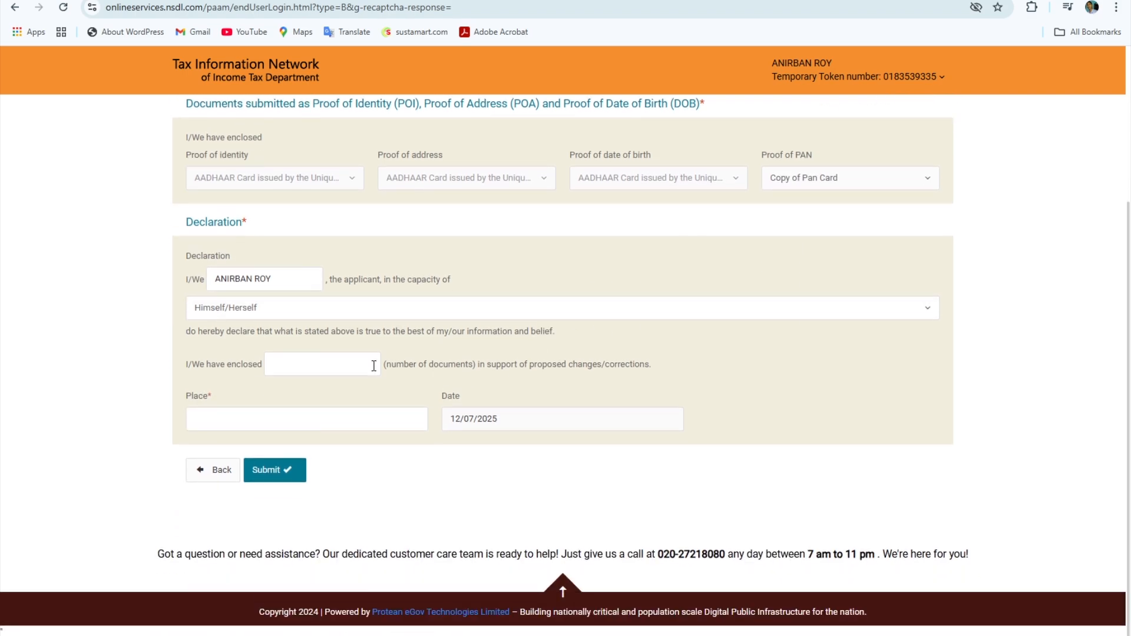
scroll(384, 282, "up", 2)
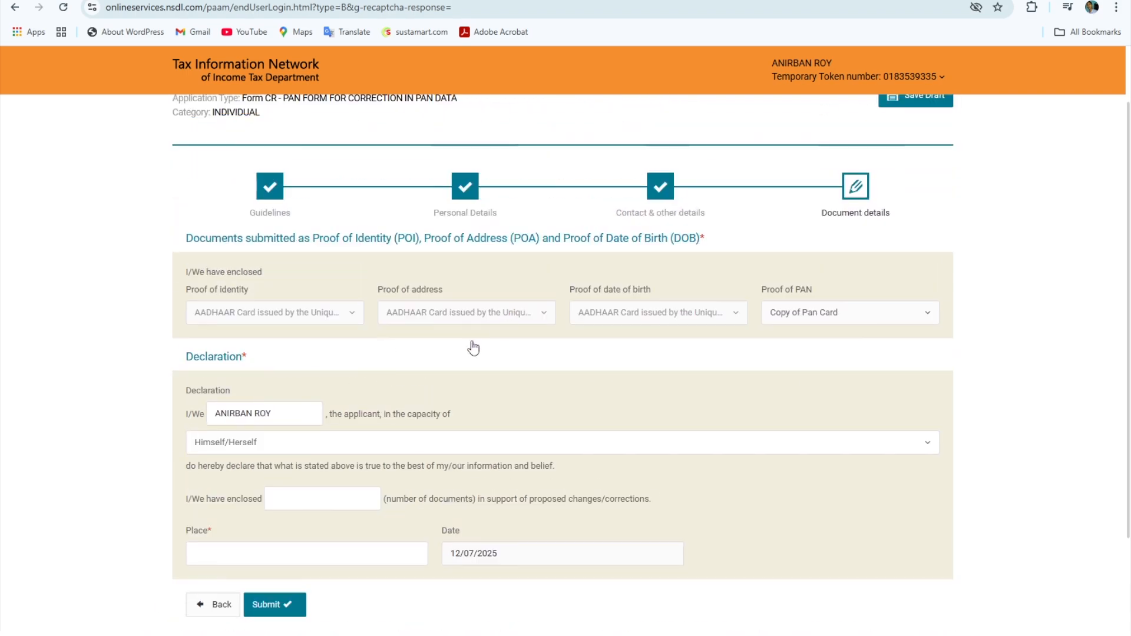
scroll(403, 392, "down", 1)
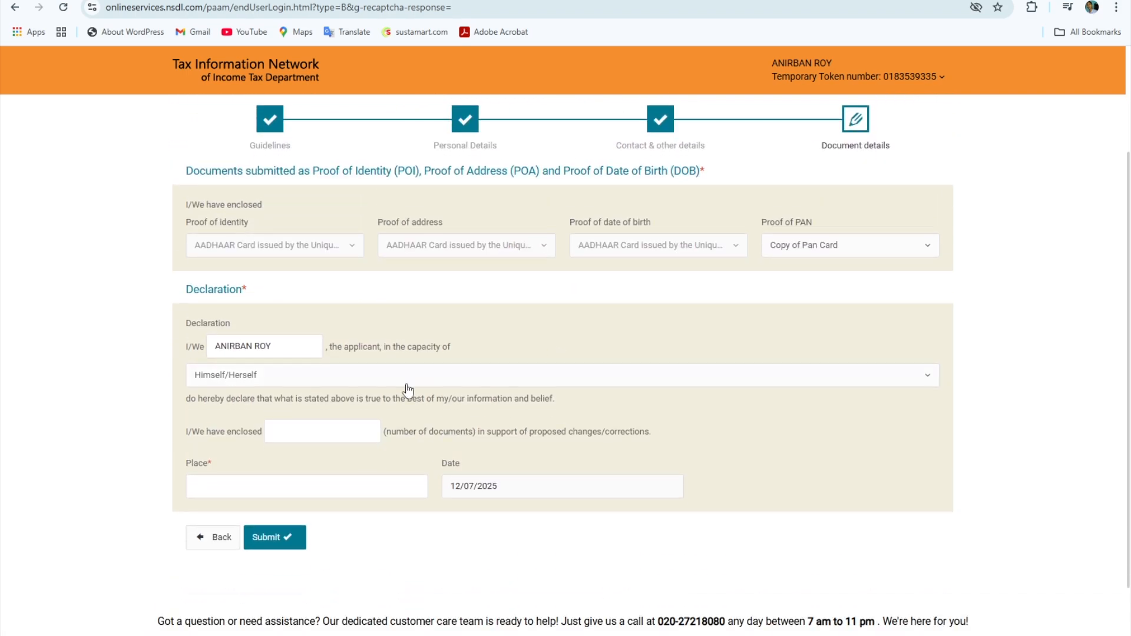
- Enter 1 enclosed document, fill in the place of declaration, and submit the application
left_click(295, 429)
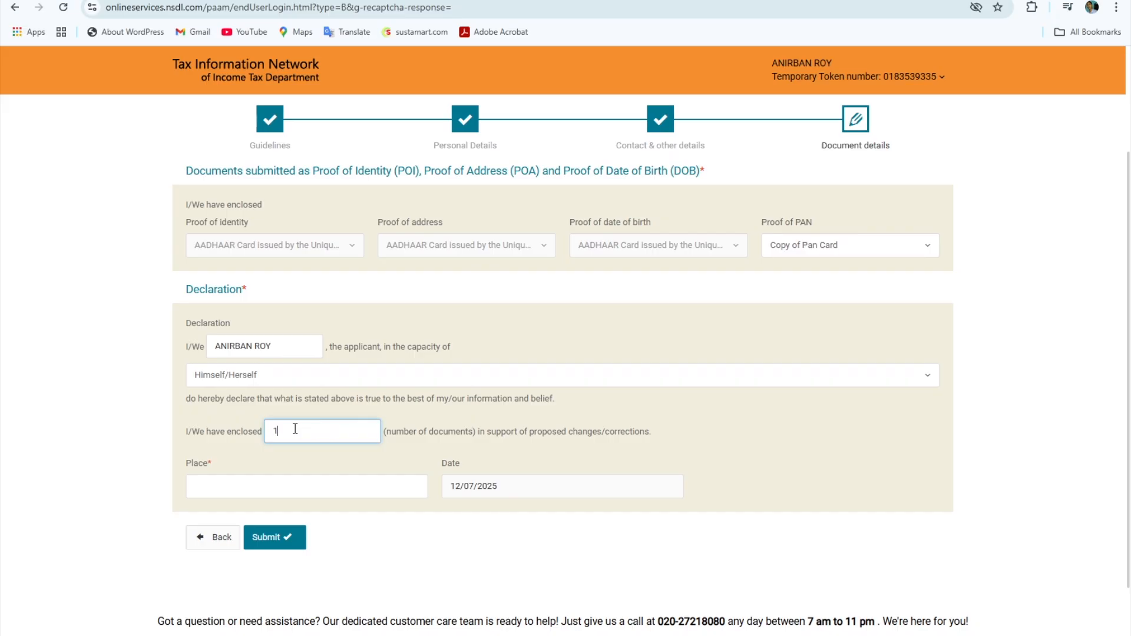
scroll(261, 403, "down", 1)
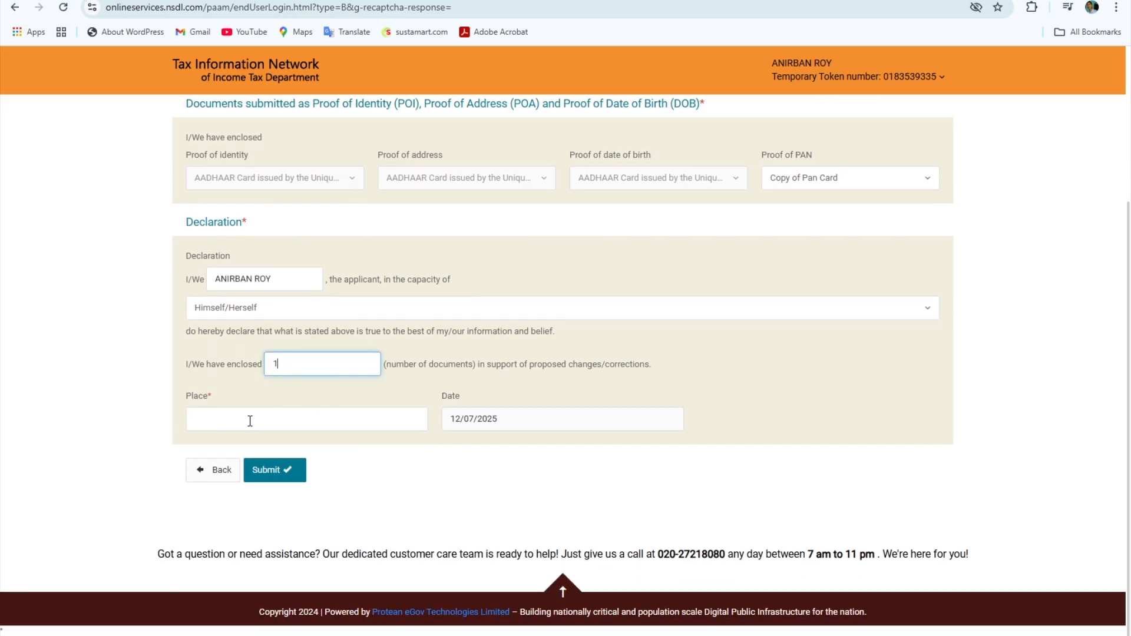
left_click(250, 420)
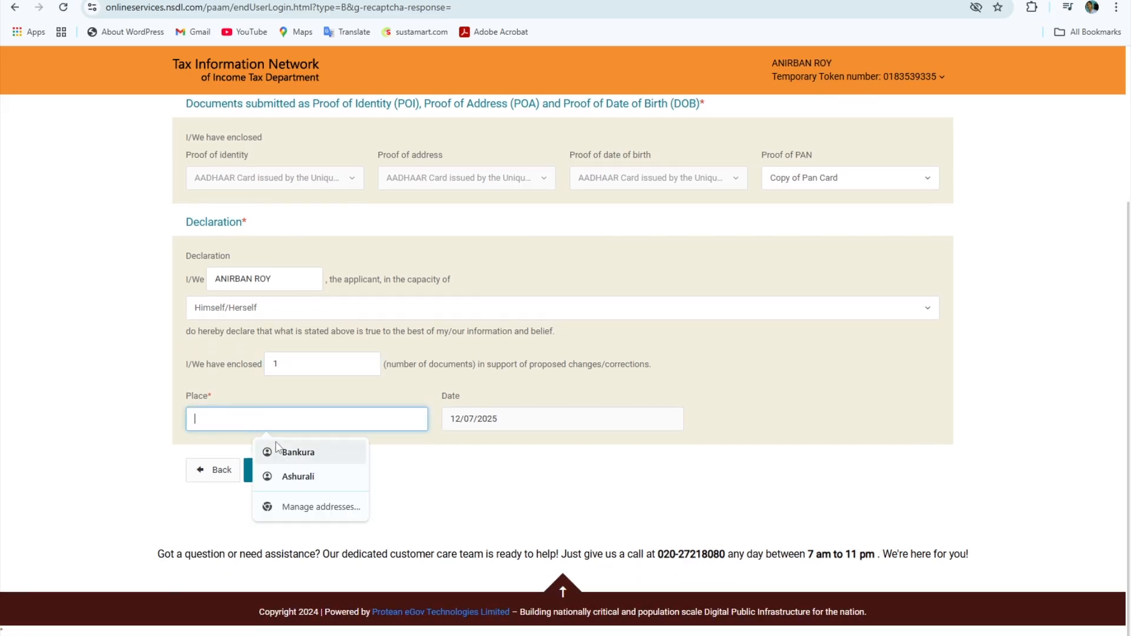
left_click(302, 477)
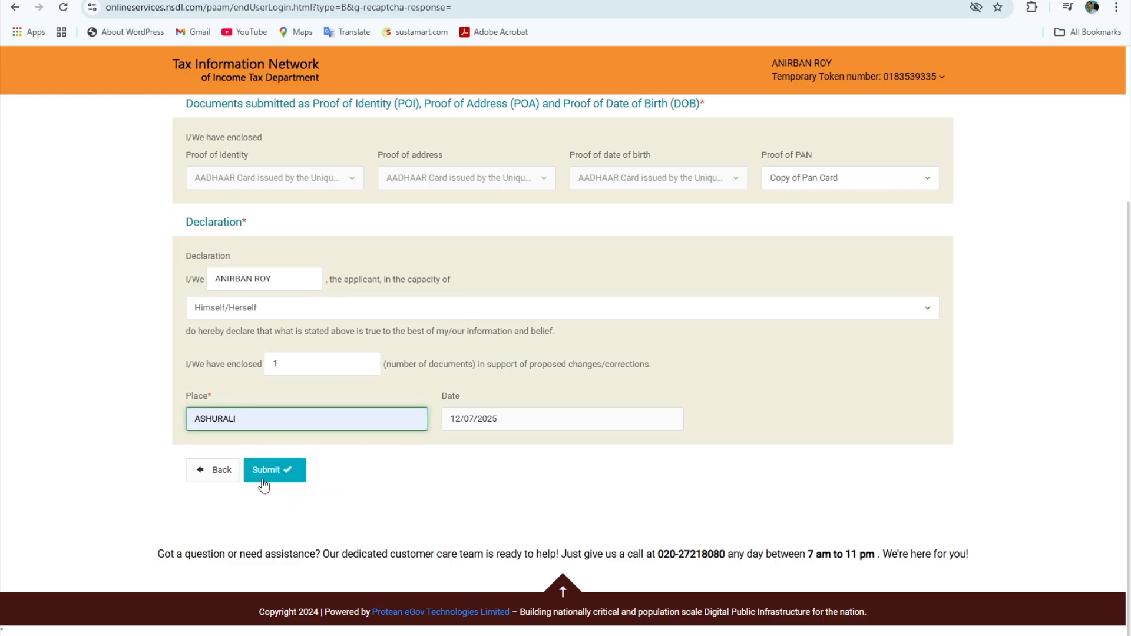
left_click(274, 469)
key("Return")
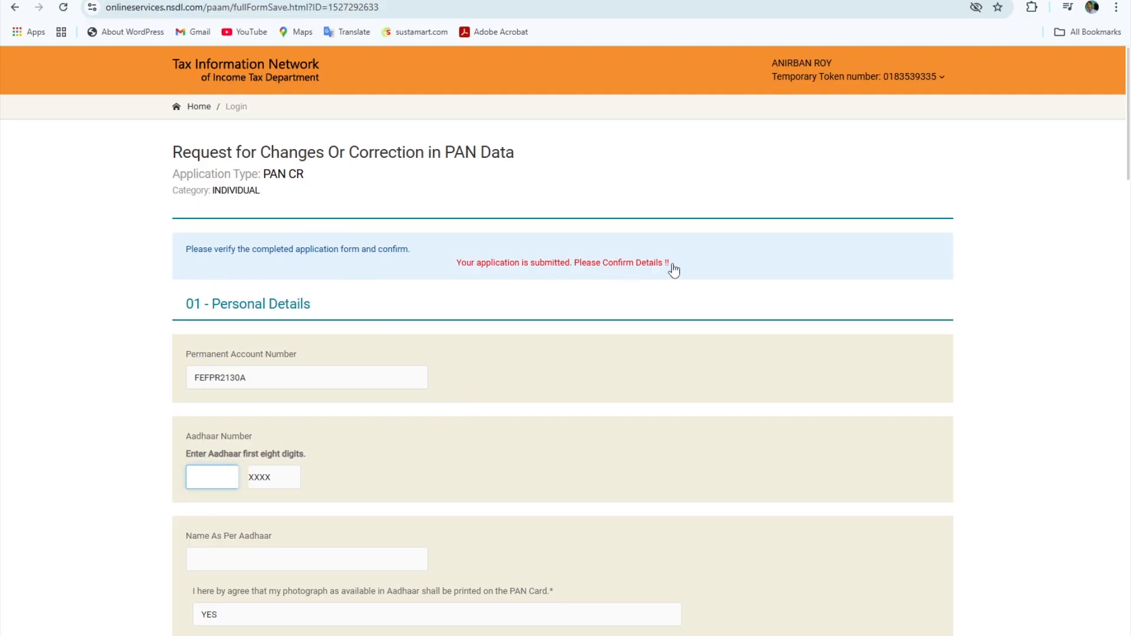
- Review the filled Form CR details and proceed to the payment page
scroll(673, 268, "down", 2)
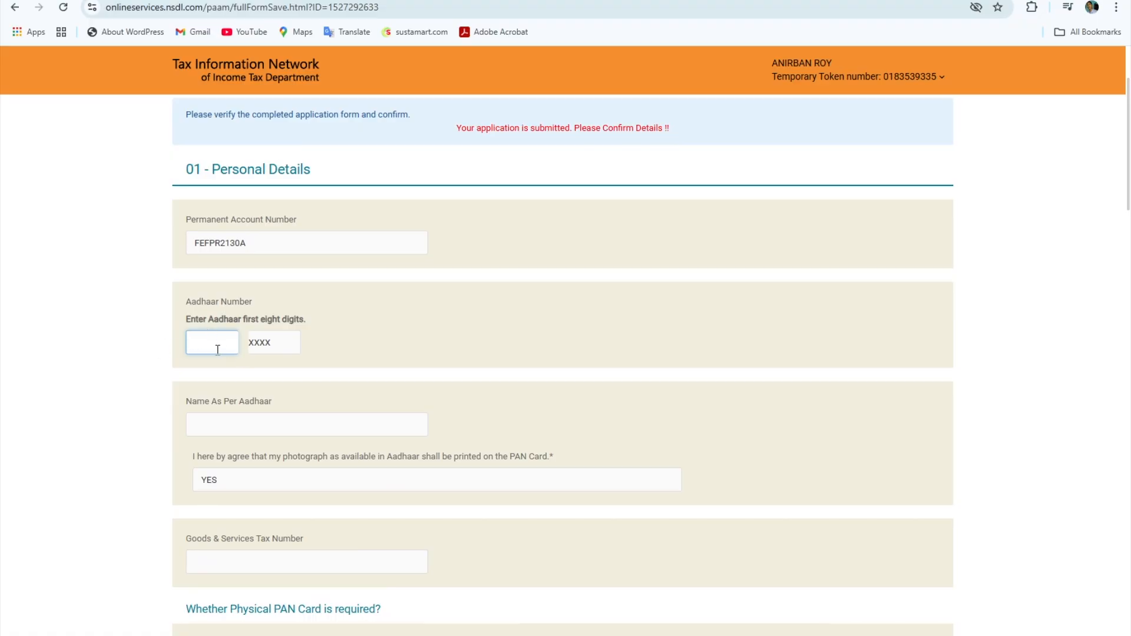
scroll(477, 296, "down", 2)
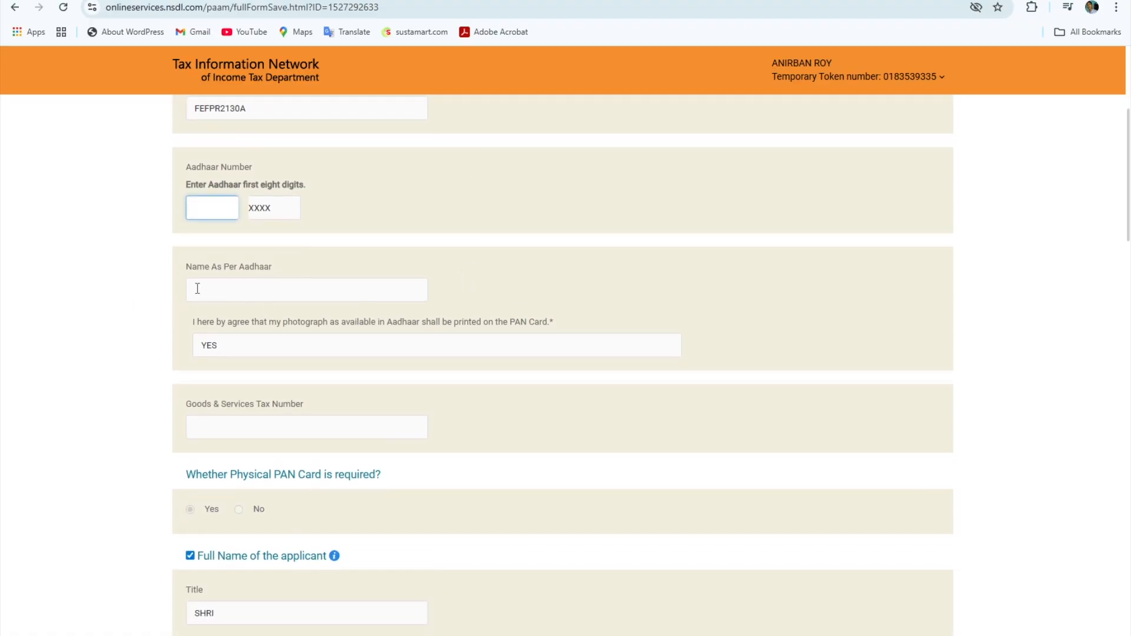
scroll(358, 290, "down", 10)
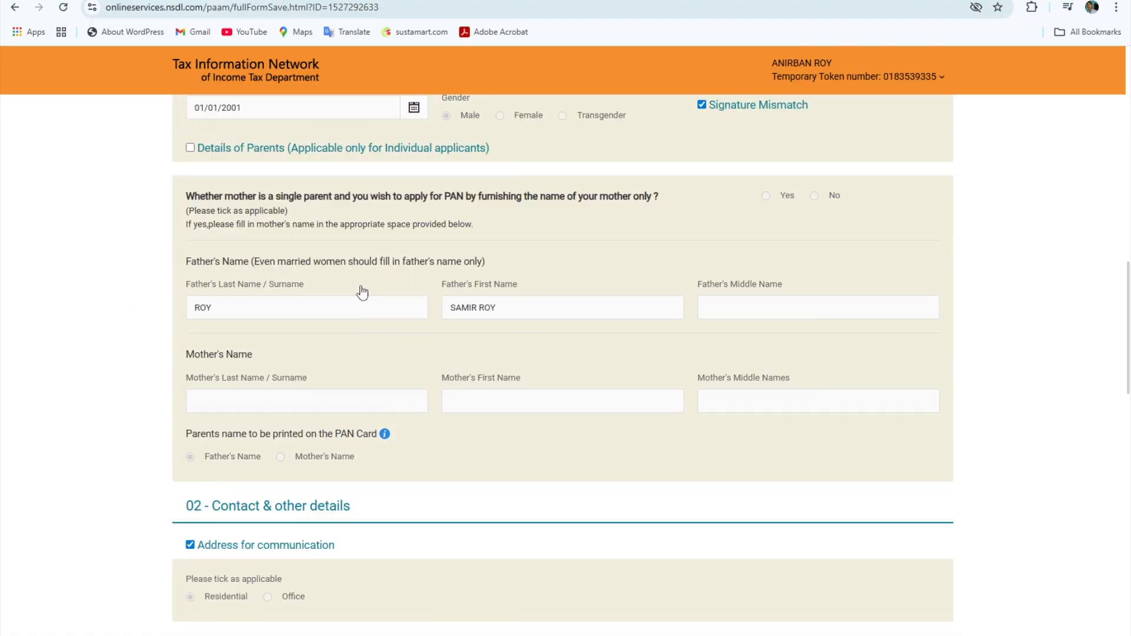
scroll(362, 292, "down", 15)
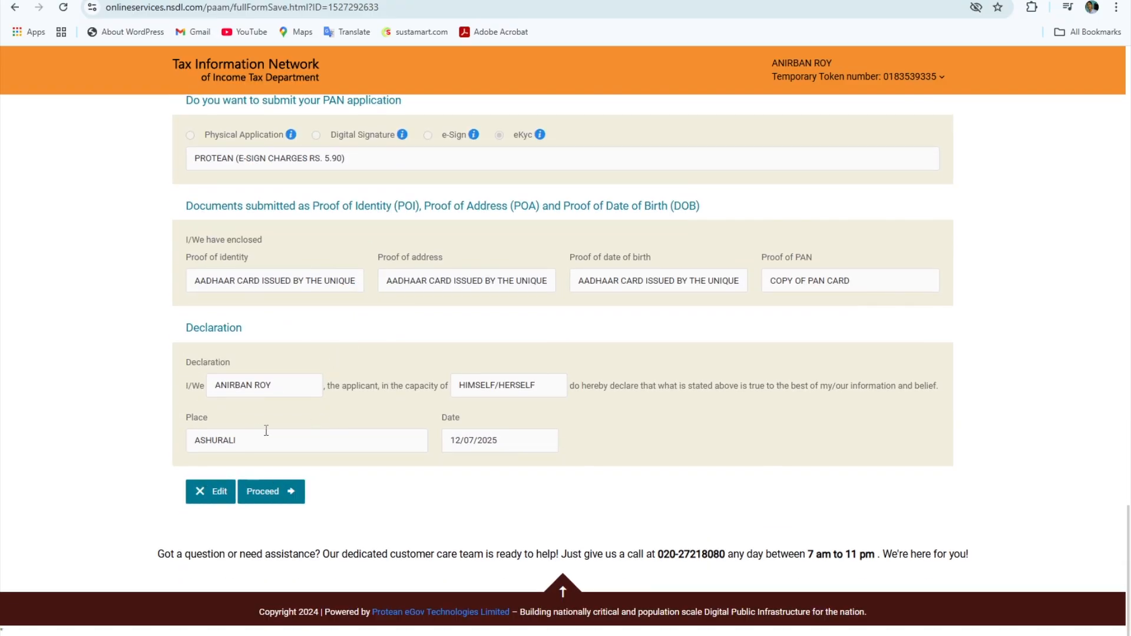
left_click(267, 493)
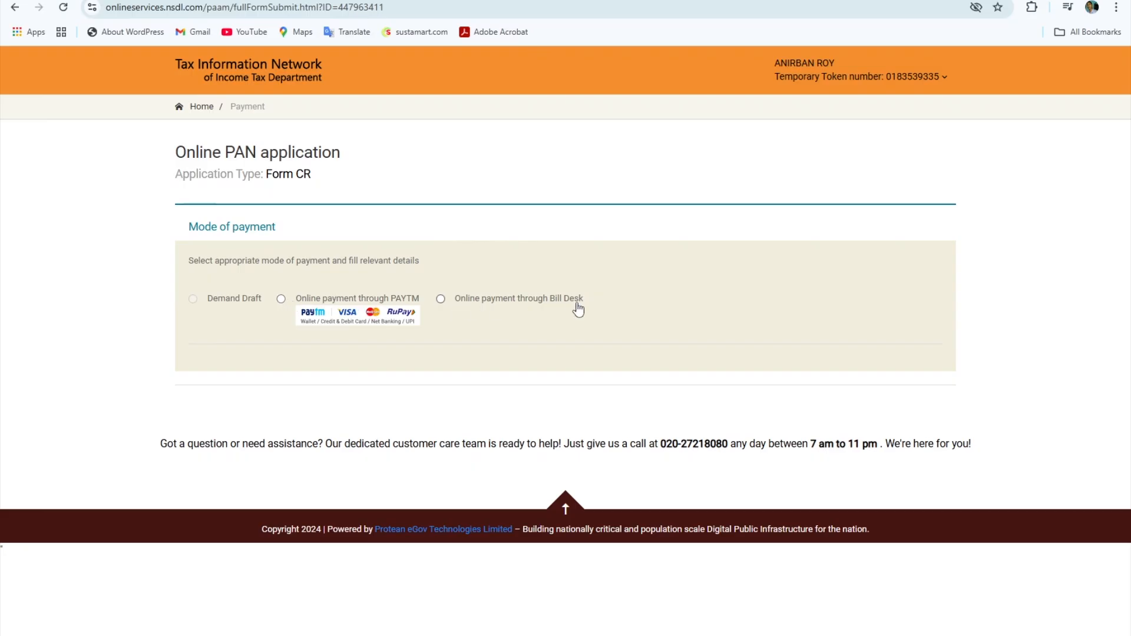
- Choose Bill Desk payment, accept the terms of service, and confirm the ₹106.90 fee
left_click(441, 301)
scroll(377, 377, "down", 5)
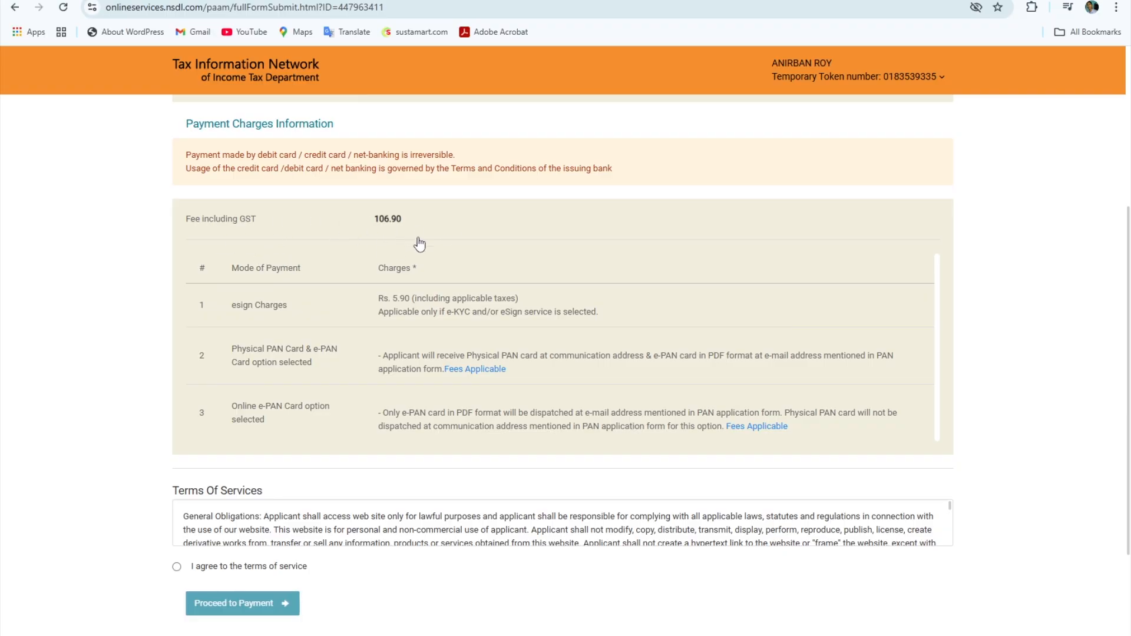
scroll(477, 236, "down", 3)
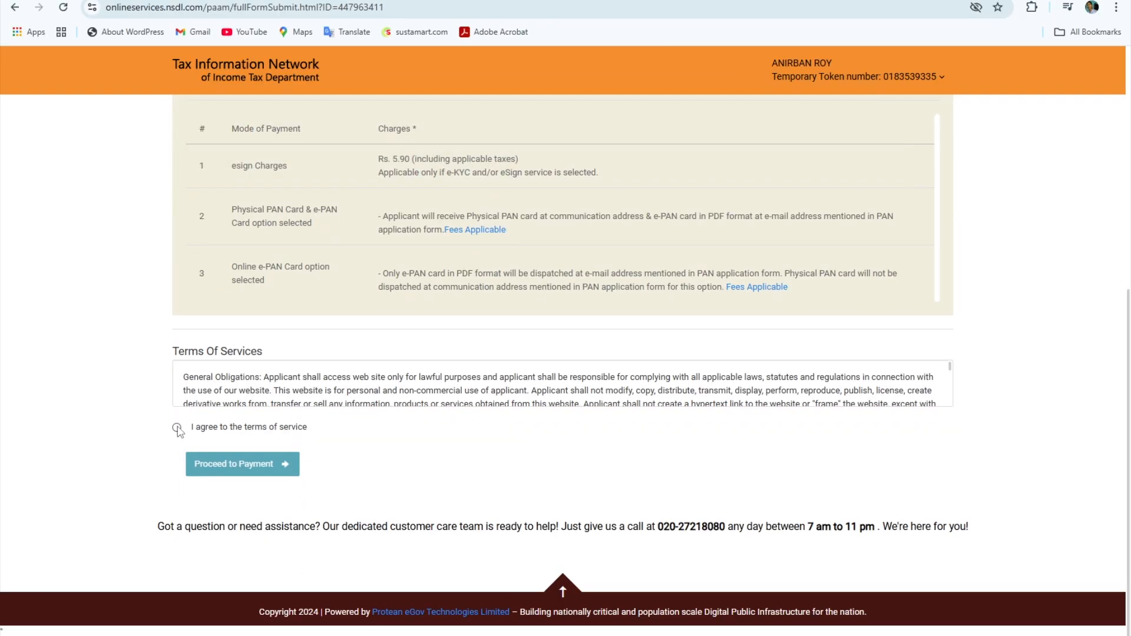
left_click(177, 427)
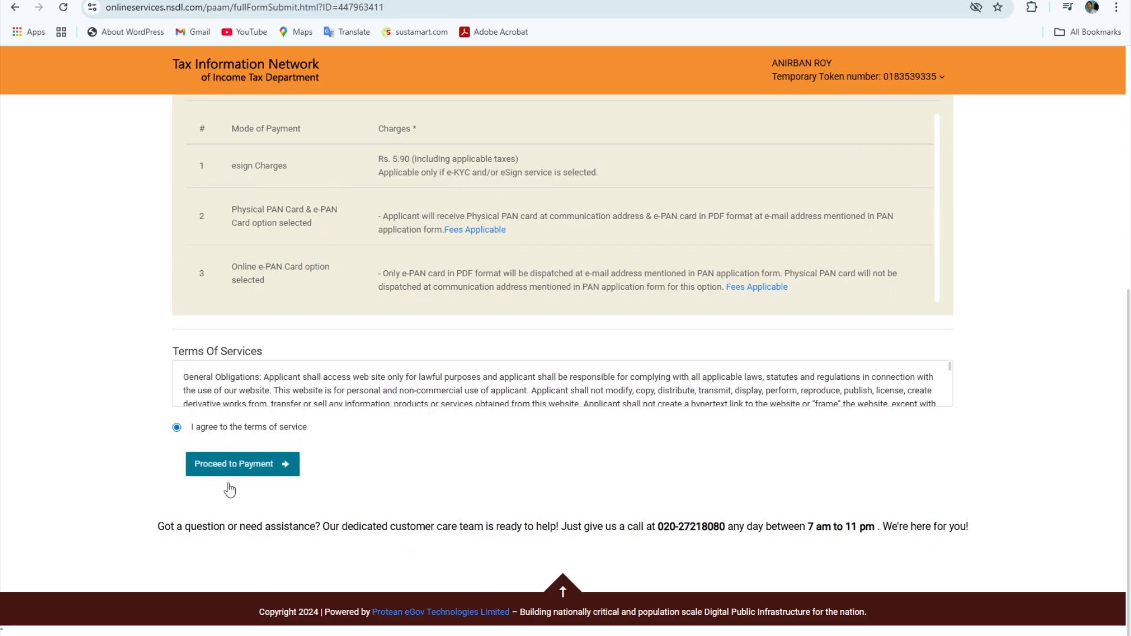
left_click(259, 470)
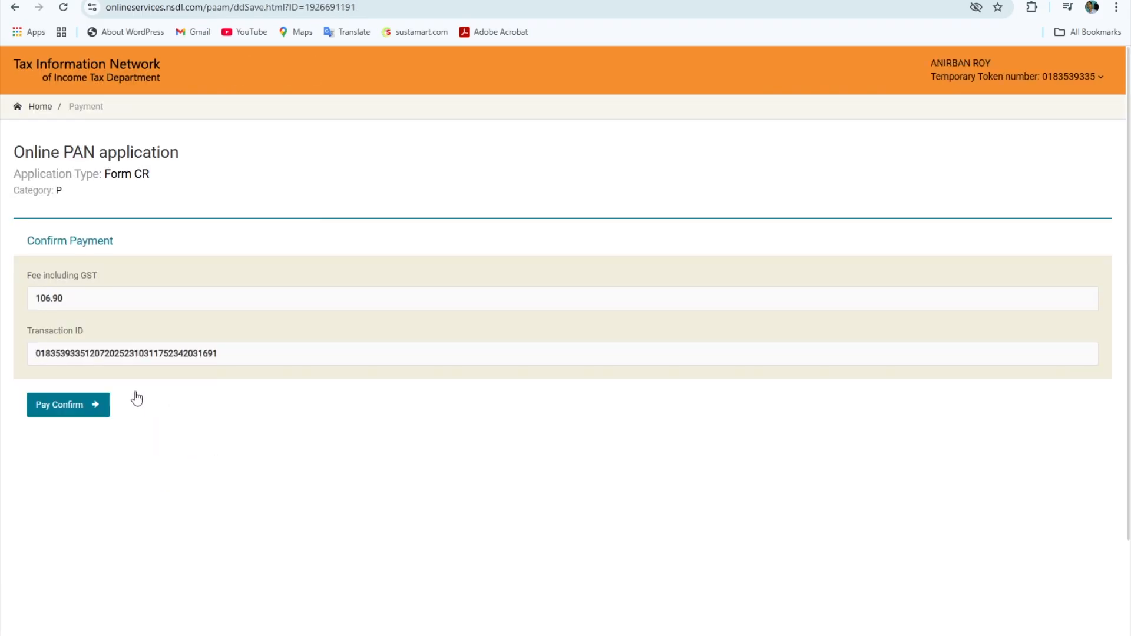
left_click(69, 411)
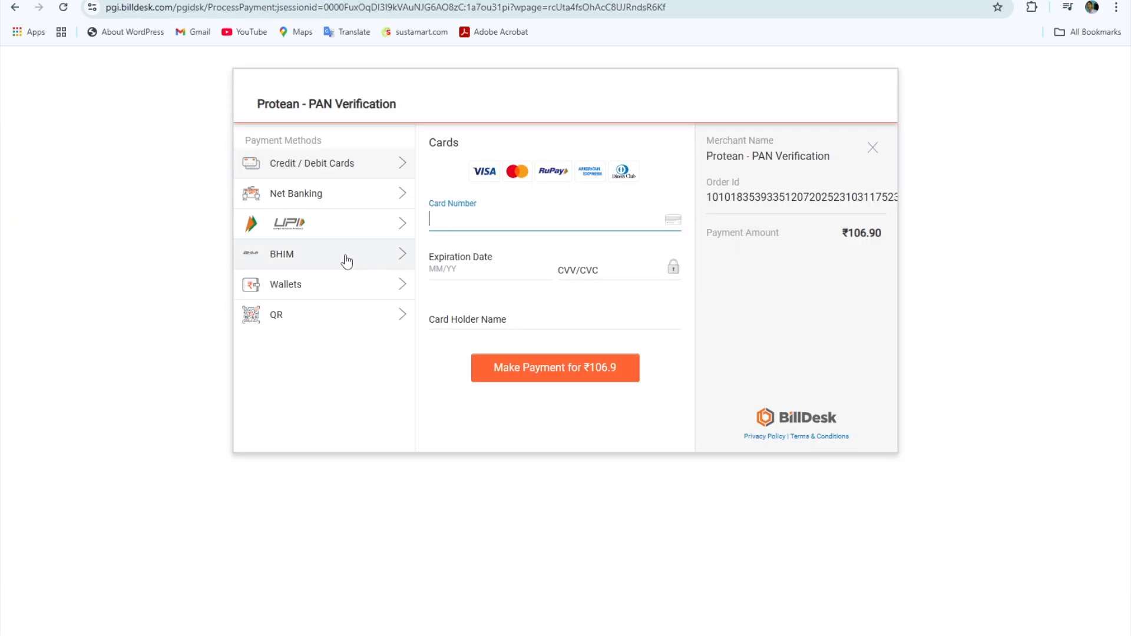
- Choose QR, then UPI, in BillDesk and generate the UPI payment QR code
left_click(282, 315)
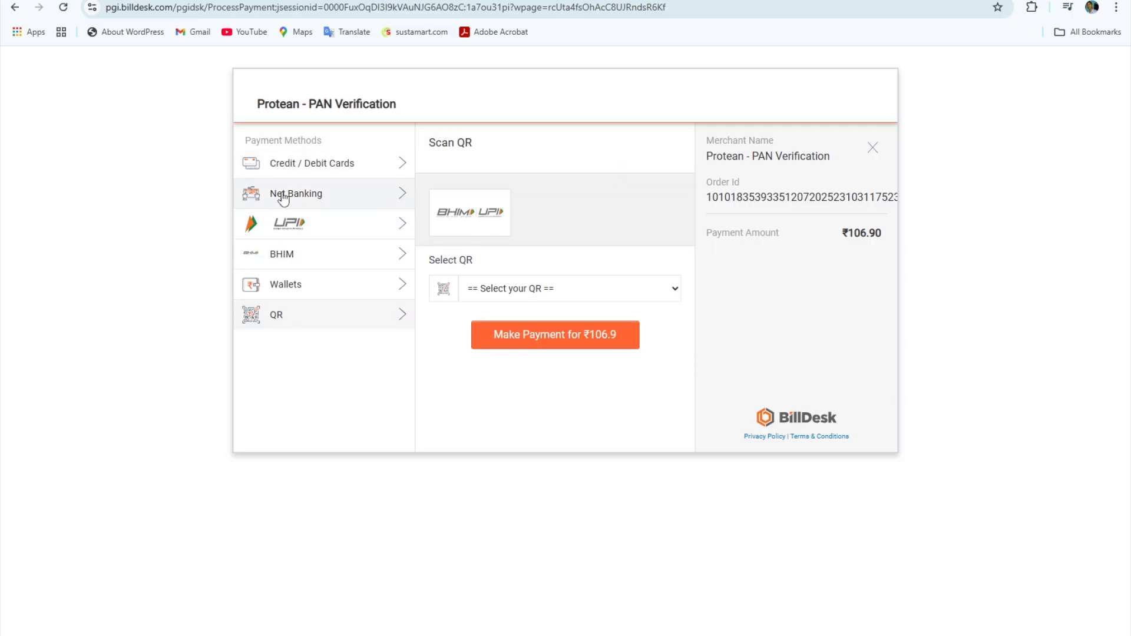
left_click(366, 227)
left_click(480, 253)
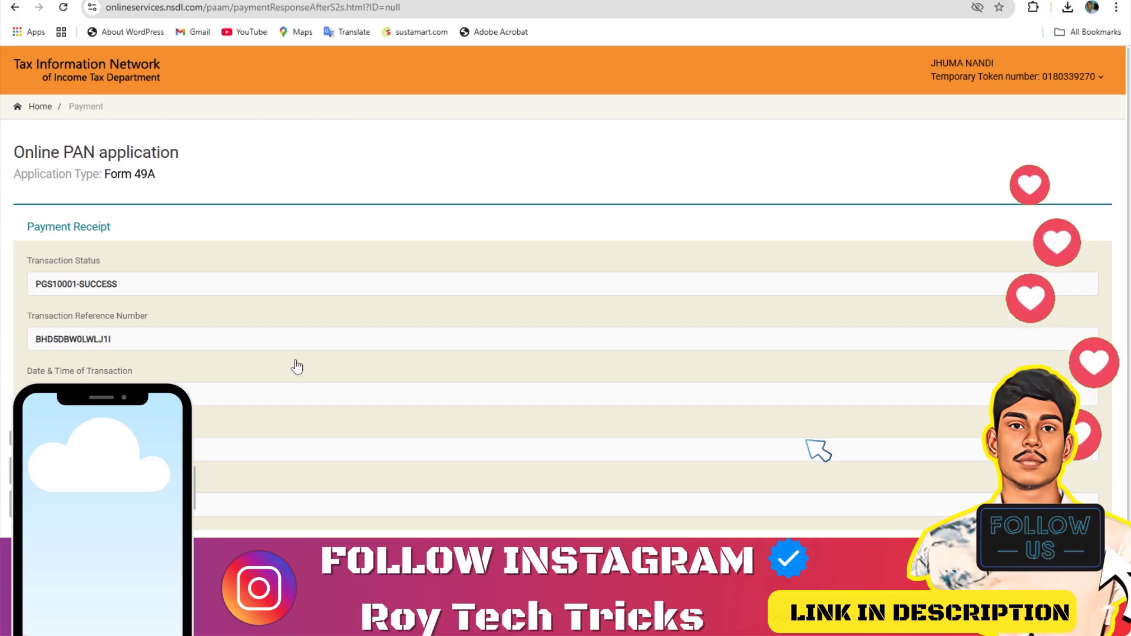
- Give Aadhaar e-sign consent, authenticate, and submit the received Aadhaar OTP
scroll(296, 366, "down", 1)
left_click(62, 493)
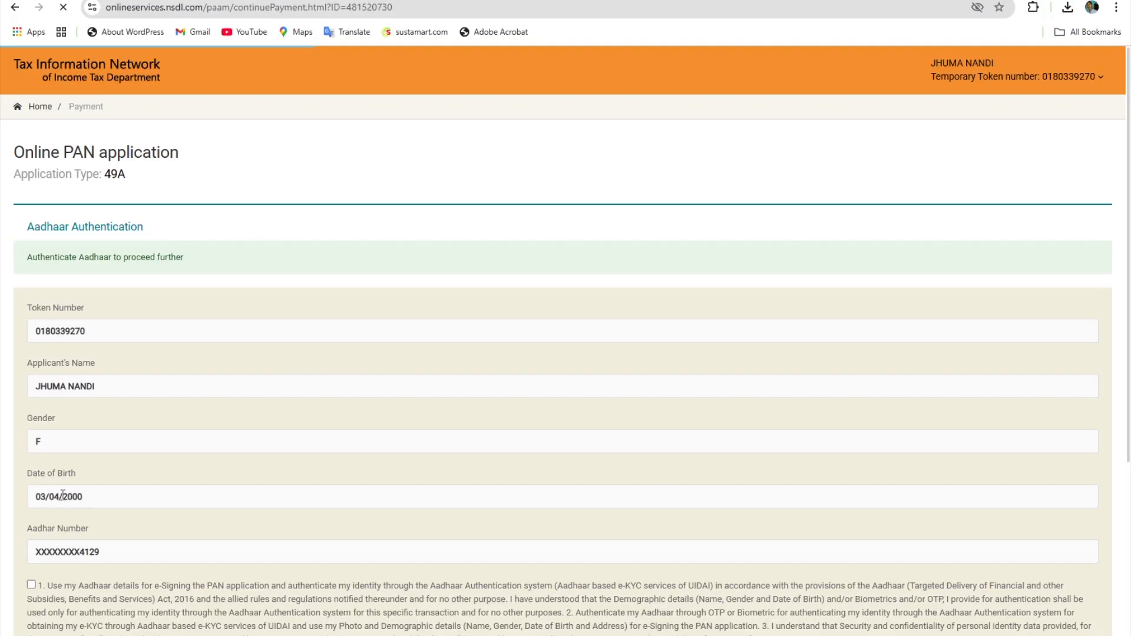
scroll(163, 355, "down", 2)
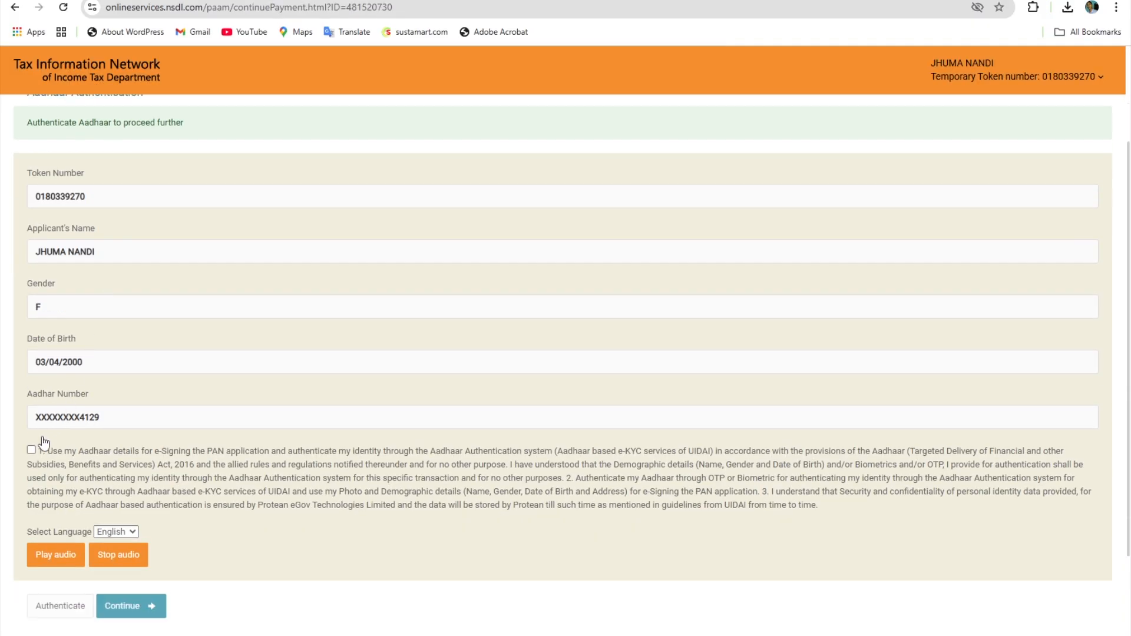
left_click(32, 449)
scroll(175, 357, "down", 2)
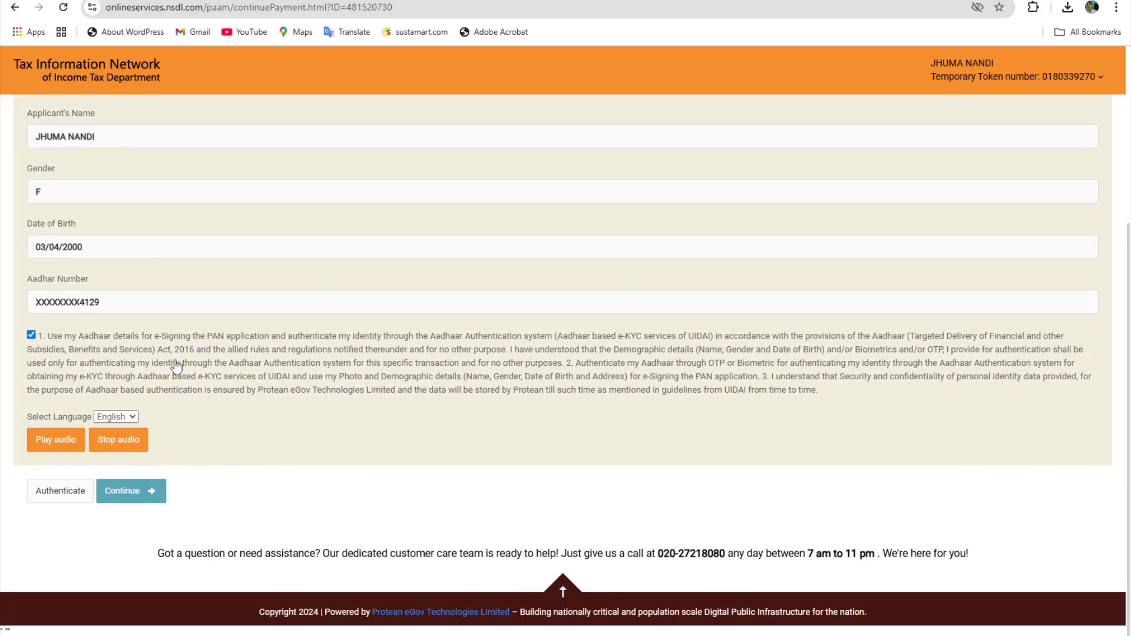
left_click(62, 495)
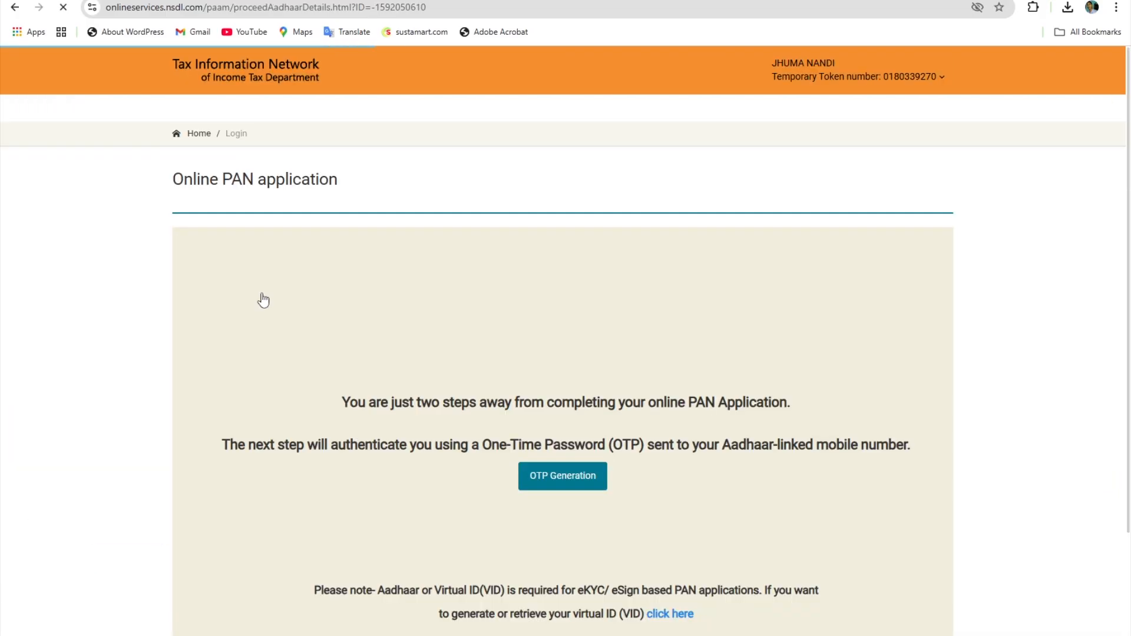
scroll(548, 427, "down", 1)
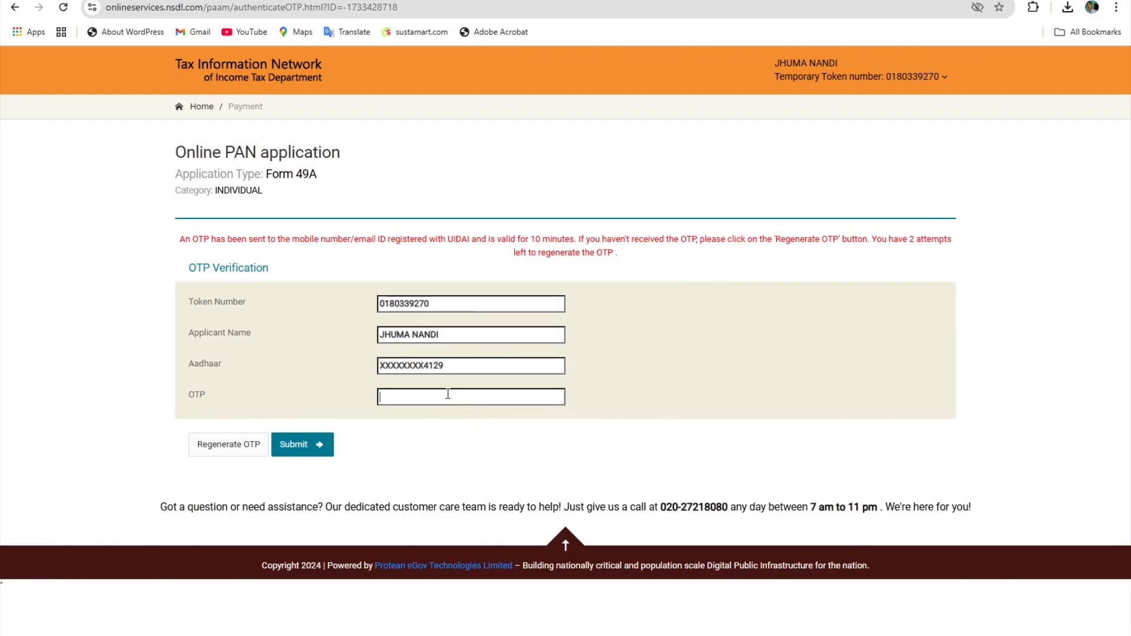
left_click(302, 444)
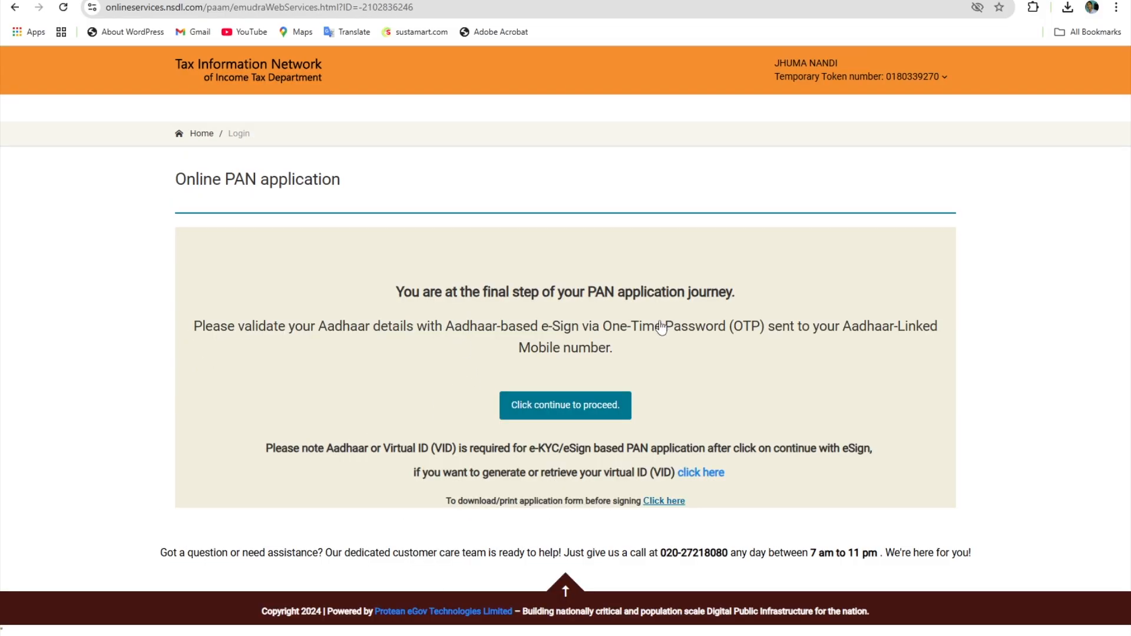
- Continue to Aadhaar e-Sign, enter the Aadhaar/VID number and authorize Protean to sign
left_click(568, 412)
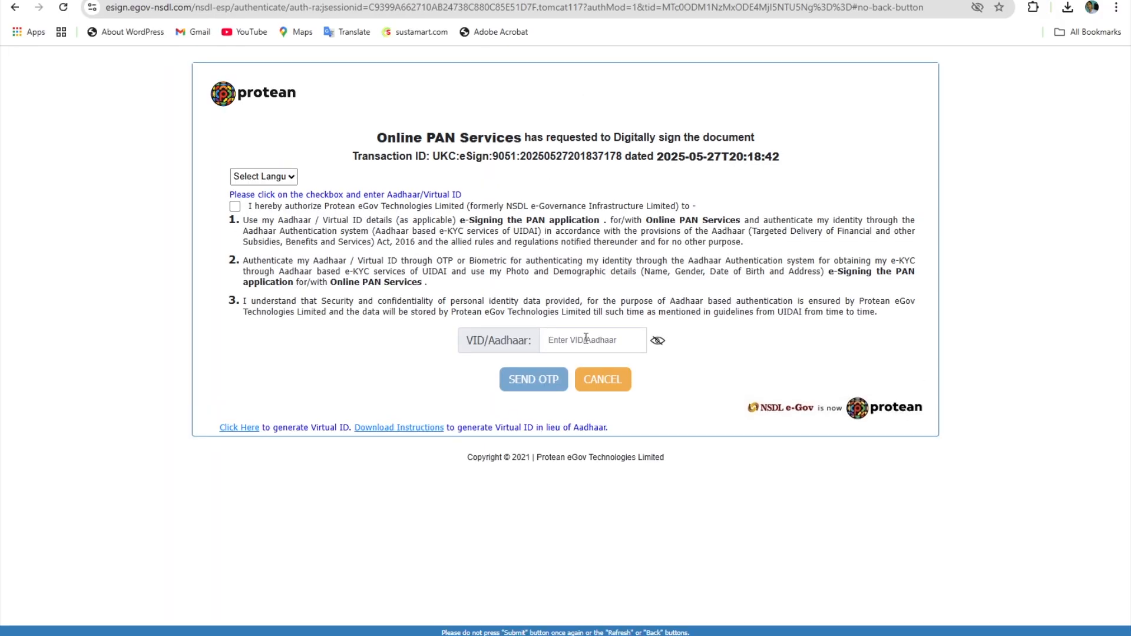
left_click(586, 338)
type("••••")
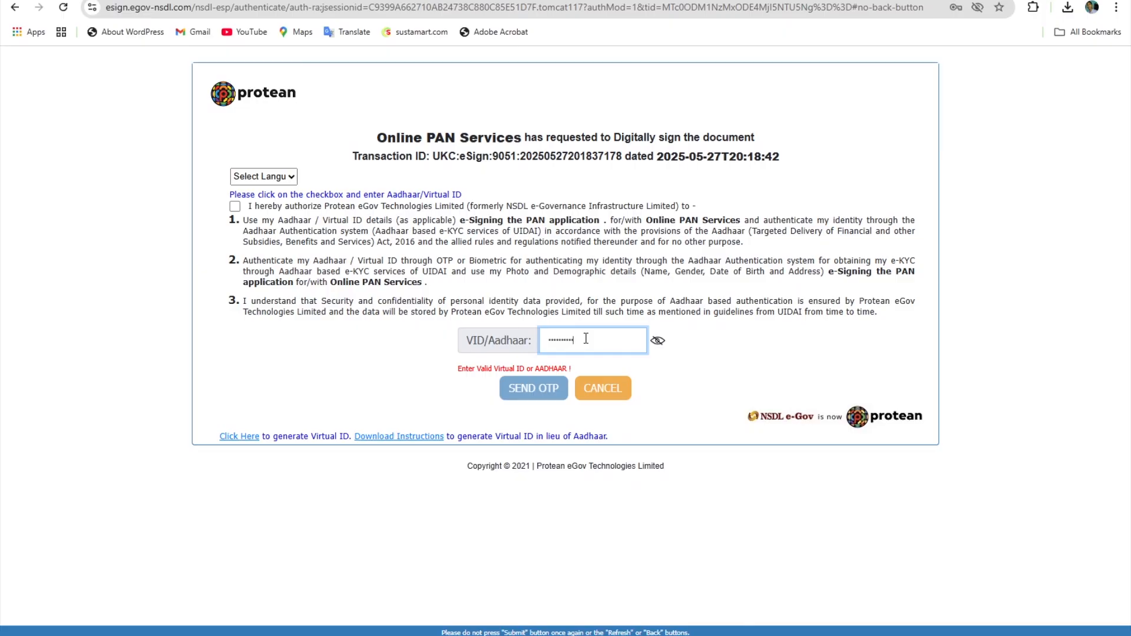
left_click(687, 100)
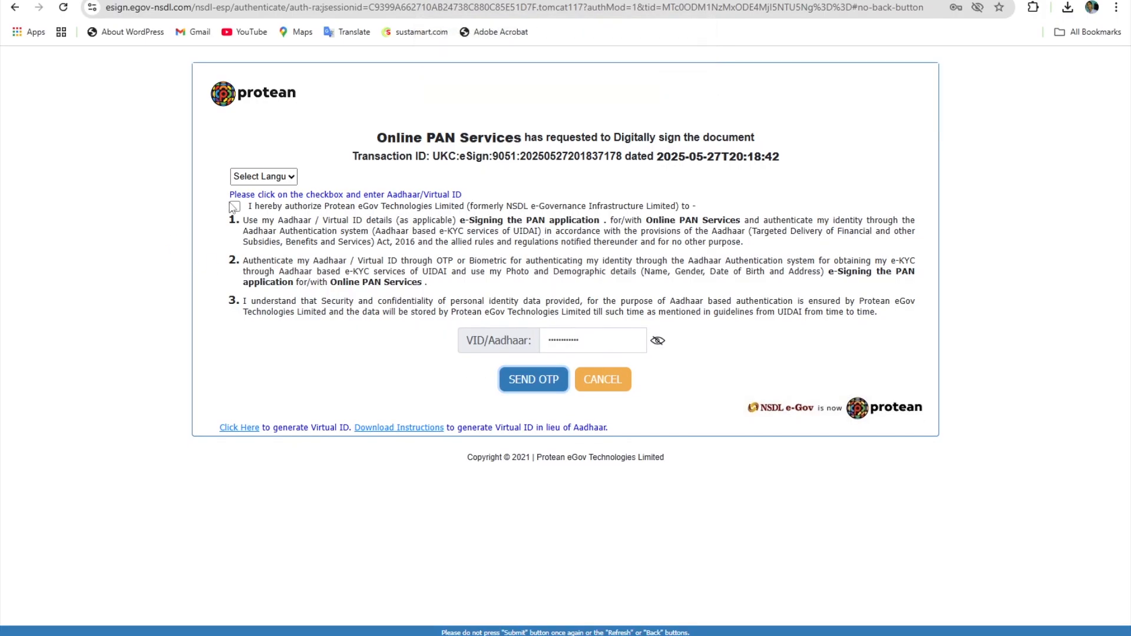
left_click(234, 207)
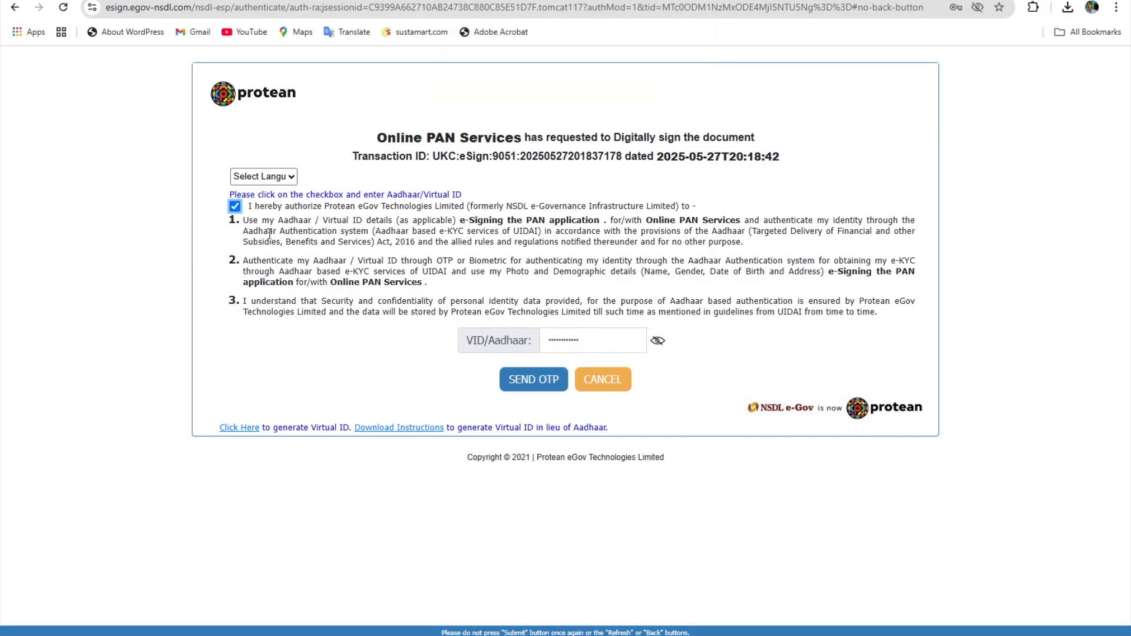
- Request the e-Sign OTP, enter the received code and verify it
left_click(529, 381)
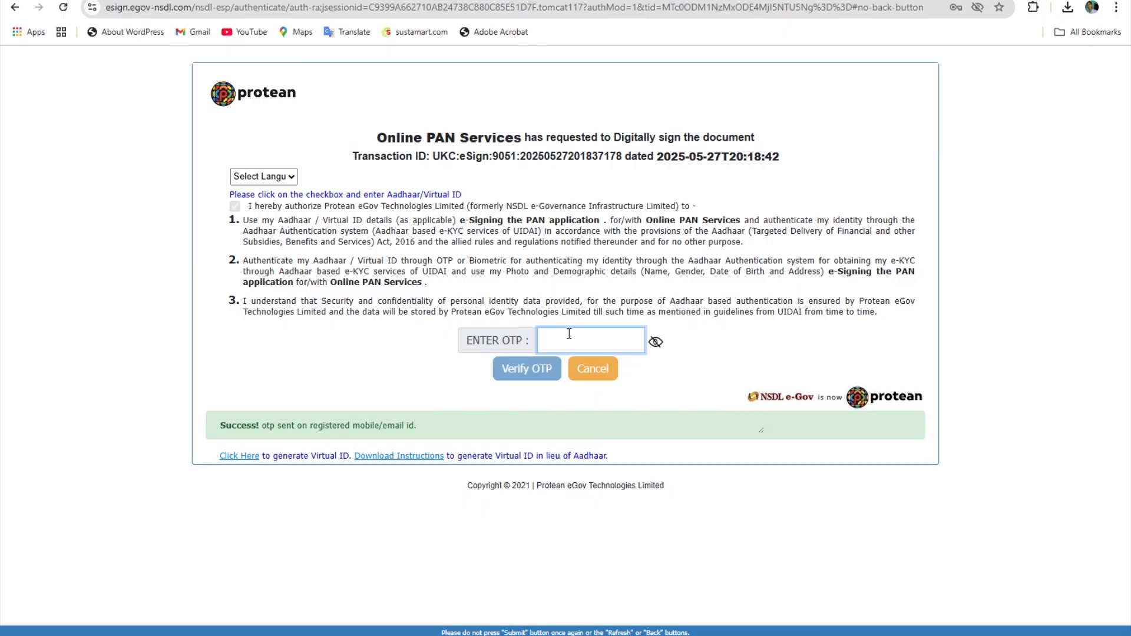
type("••")
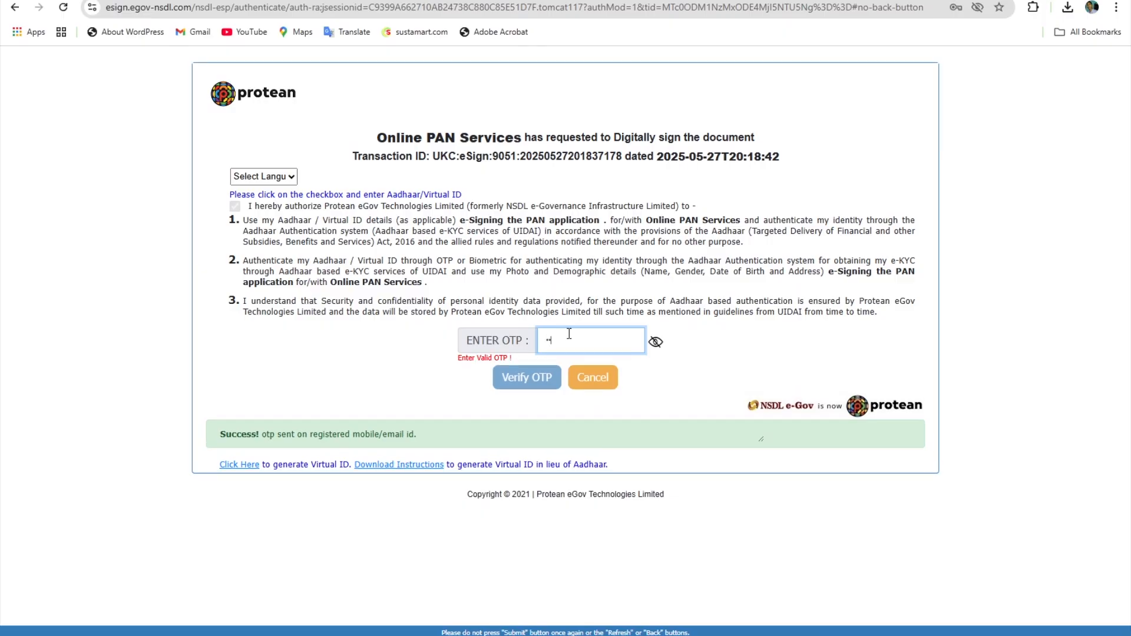
type("•••")
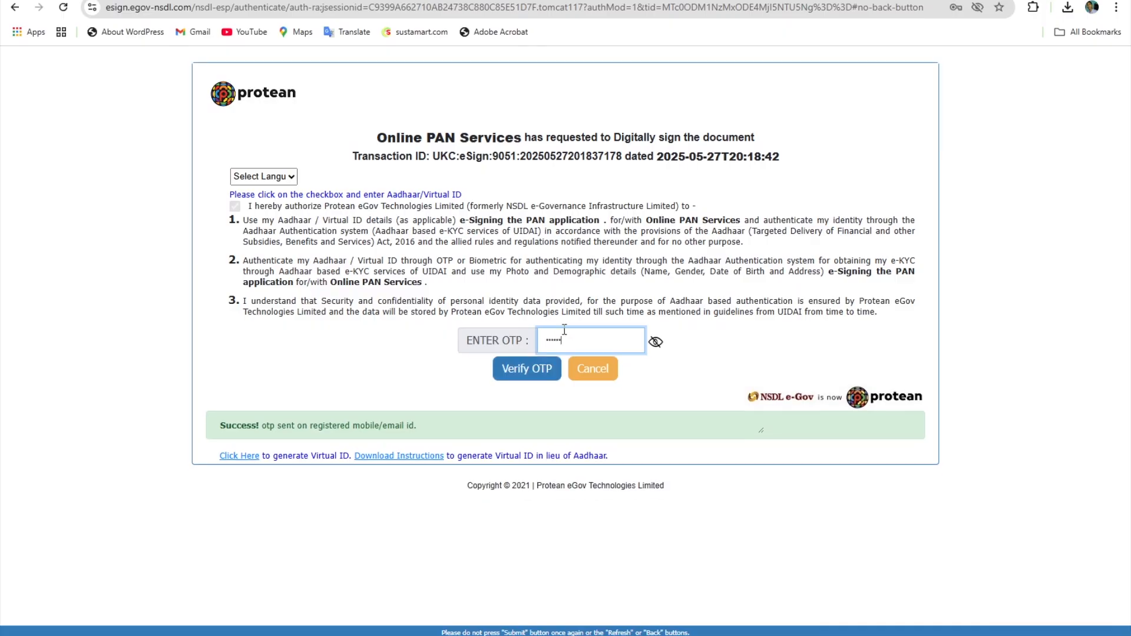
left_click(533, 366)
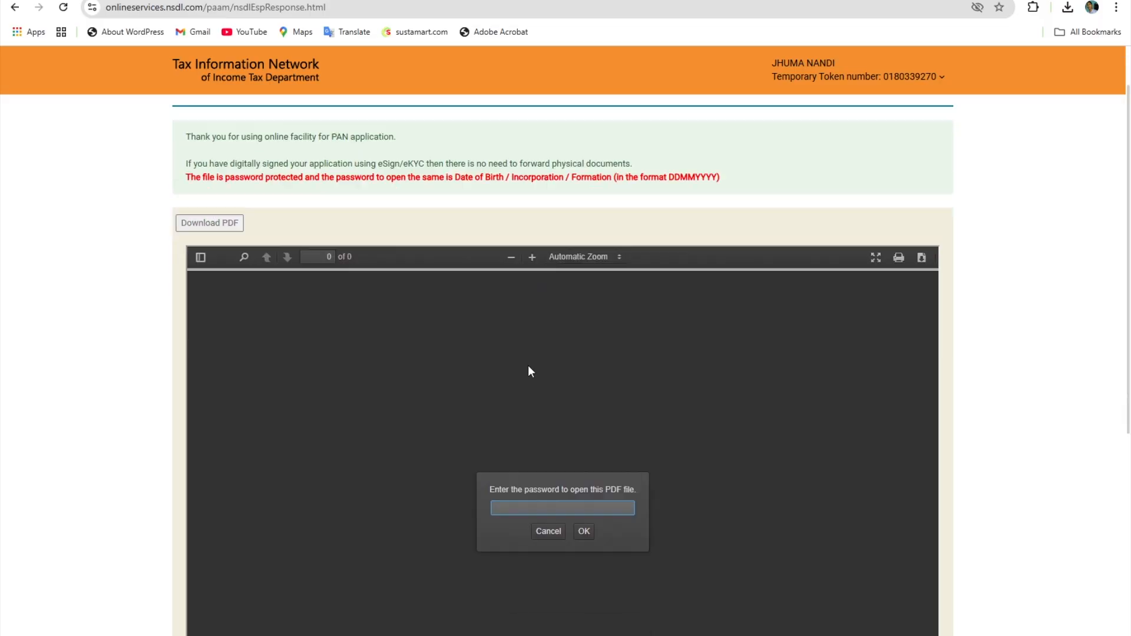
- Download the password-protected acknowledgement PDF and dismiss the Download Completed window
scroll(528, 365, "down", 3)
scroll(506, 367, "up", 5)
left_click(221, 305)
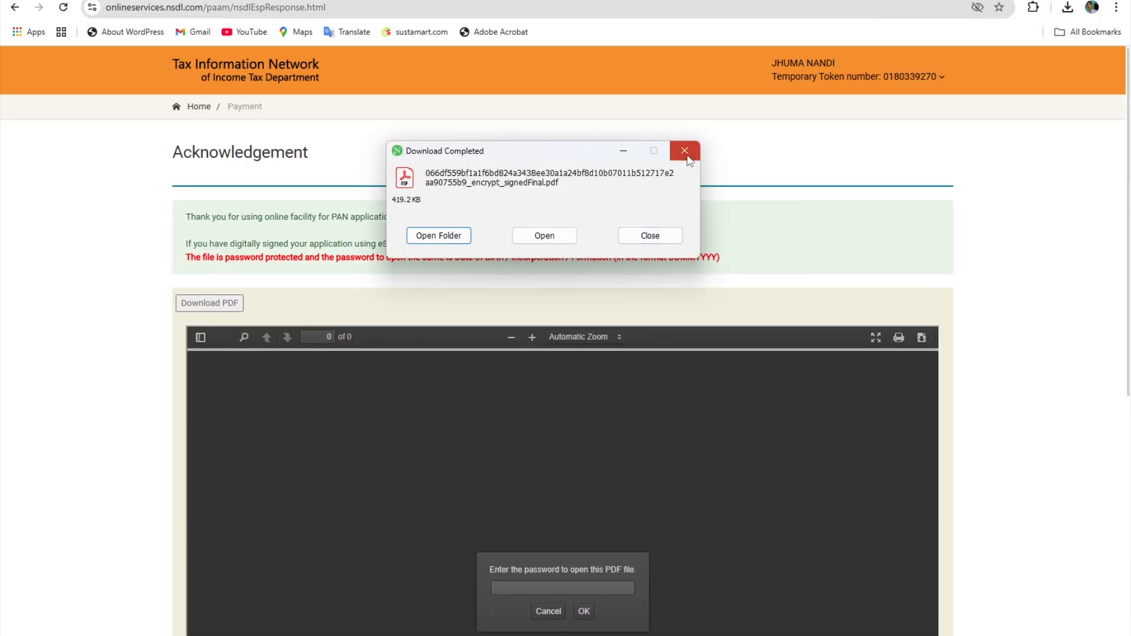
left_click(685, 151)
scroll(526, 254, "down", 1)
scroll(522, 258, "down", 5)
scroll(518, 260, "up", 7)
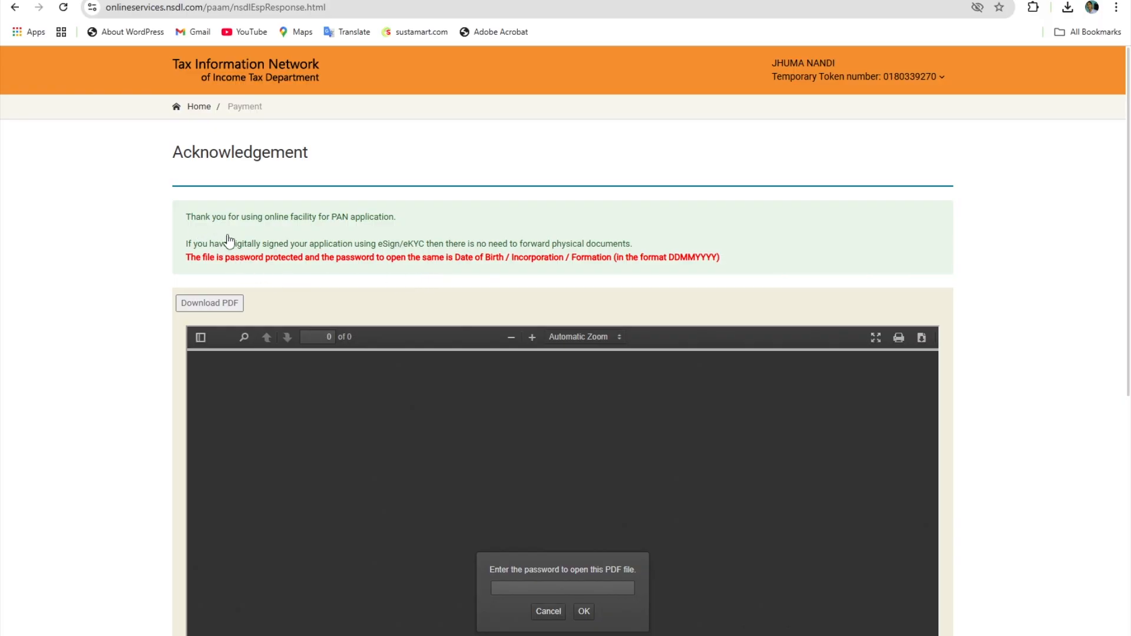
scroll(592, 287, "down", 5)
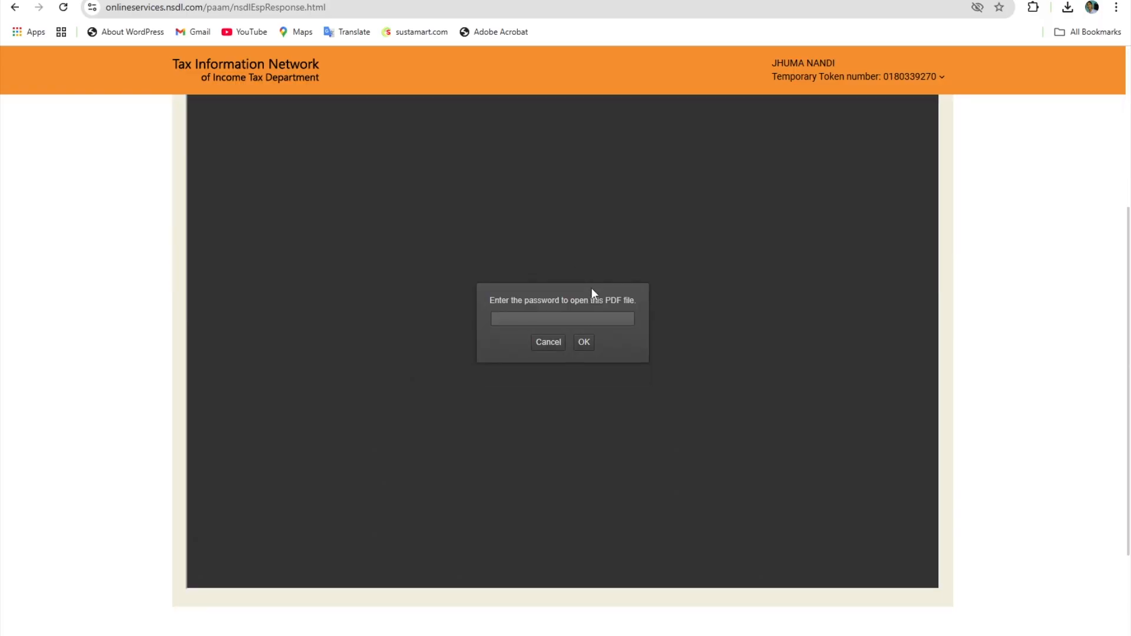
left_click(574, 321)
scroll(567, 264, "up", 5)
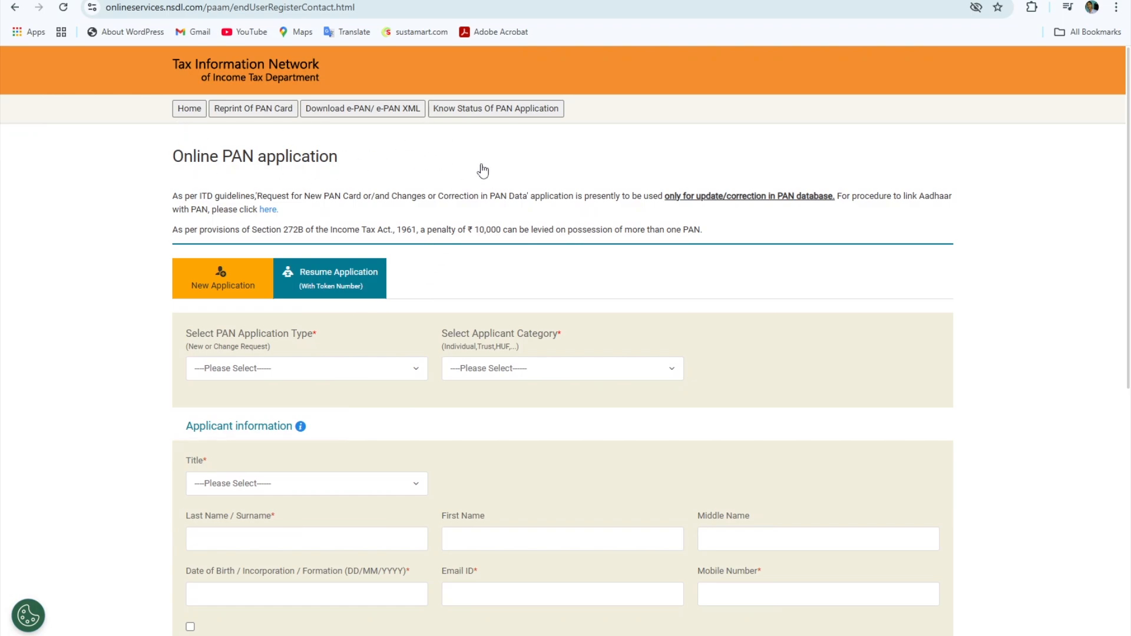
- Open the PAN status tracker with application type 'PAN - New / Change Request'
left_click(536, 116)
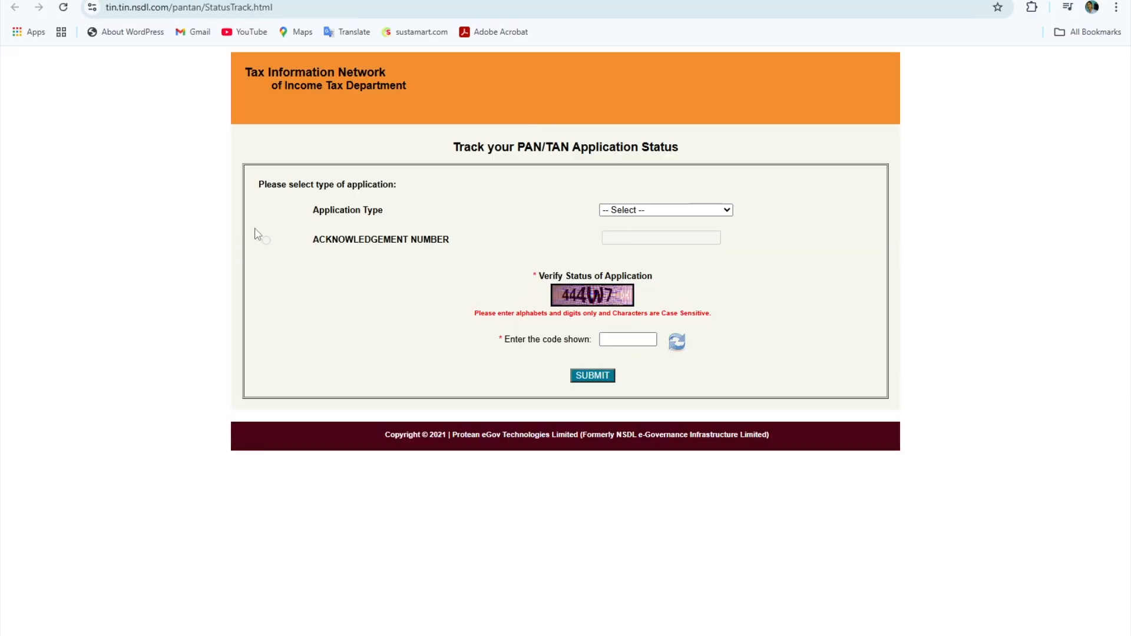
left_click(655, 212)
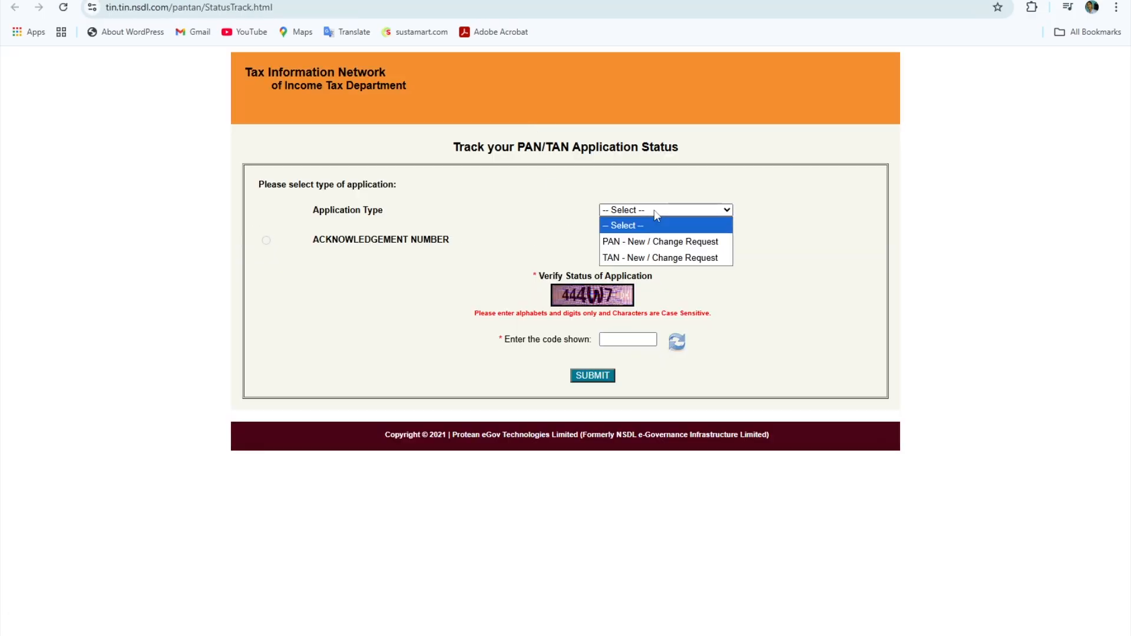
left_click(619, 239)
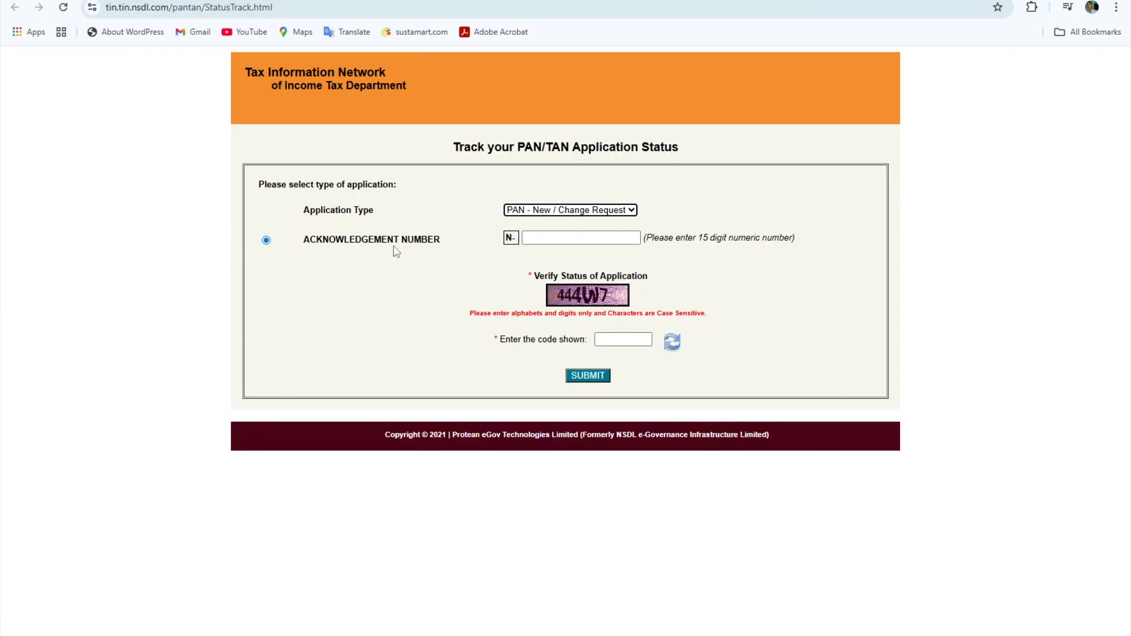